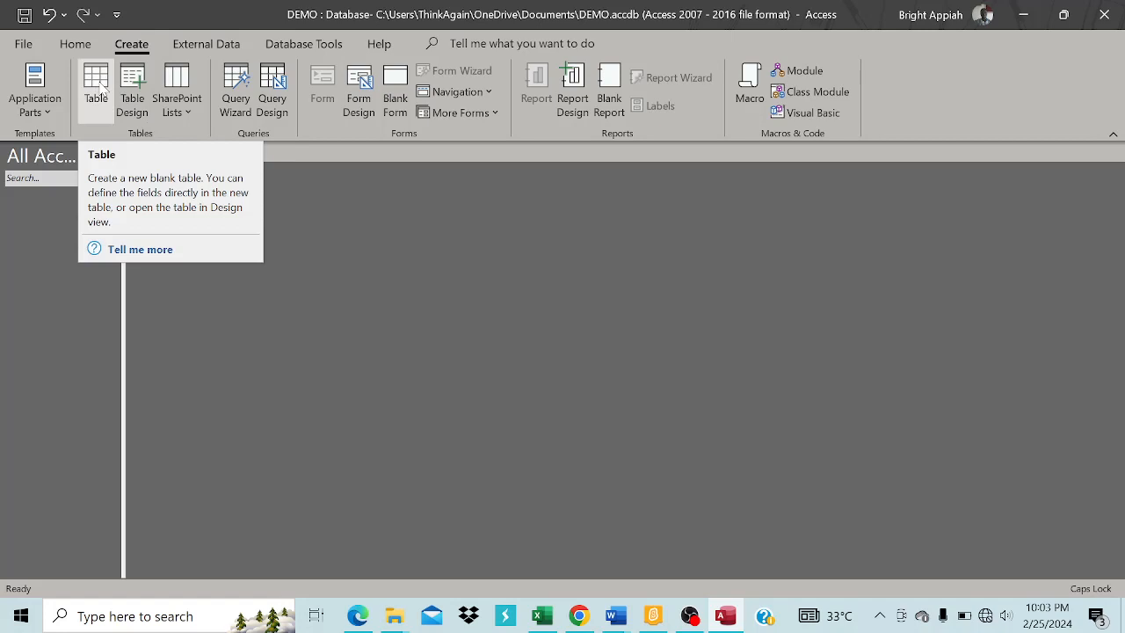
Create a new table and open it in Design View, saving it under the name DEPARTMENTS.
{"action": "left_click", "coordinate": [102, 86]}
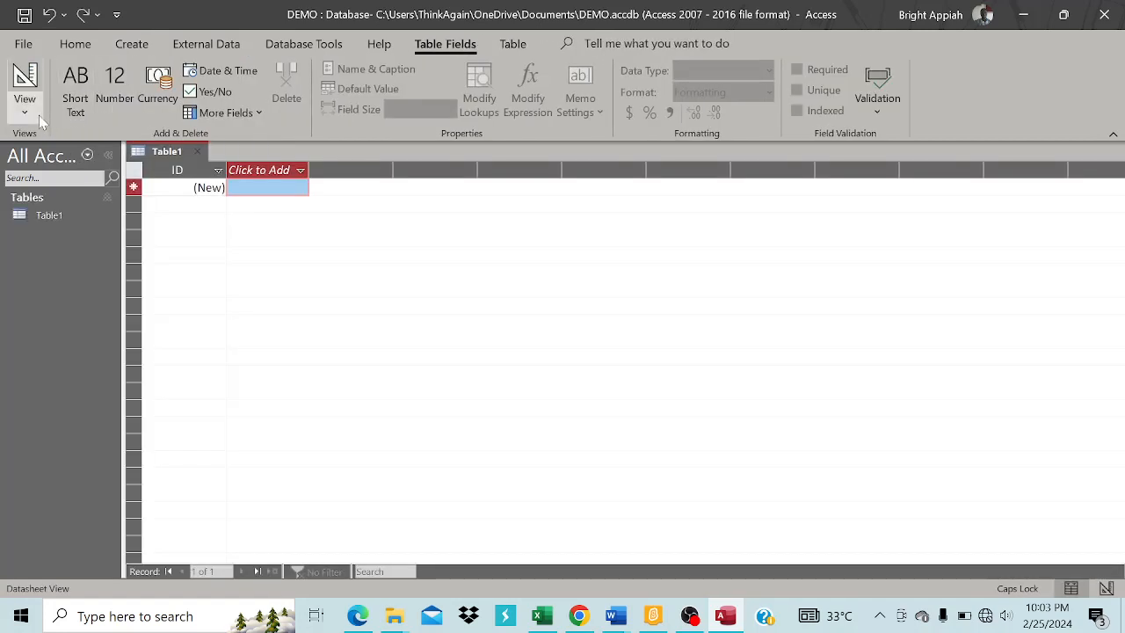
{"action": "left_click", "coordinate": [26, 112]}
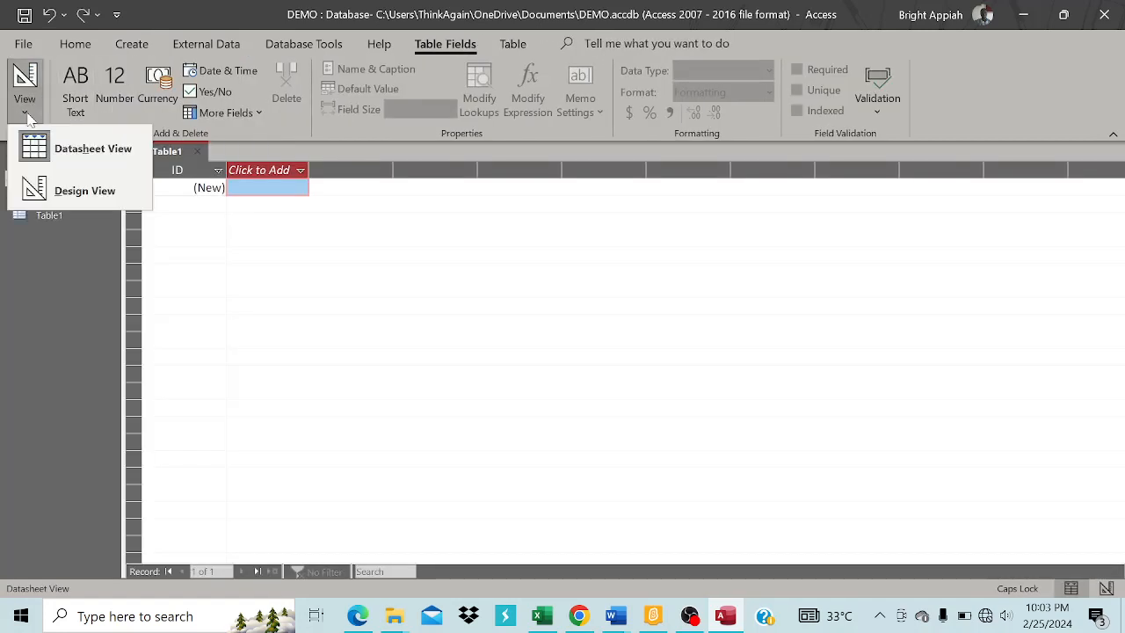
{"action": "left_click", "coordinate": [88, 194]}
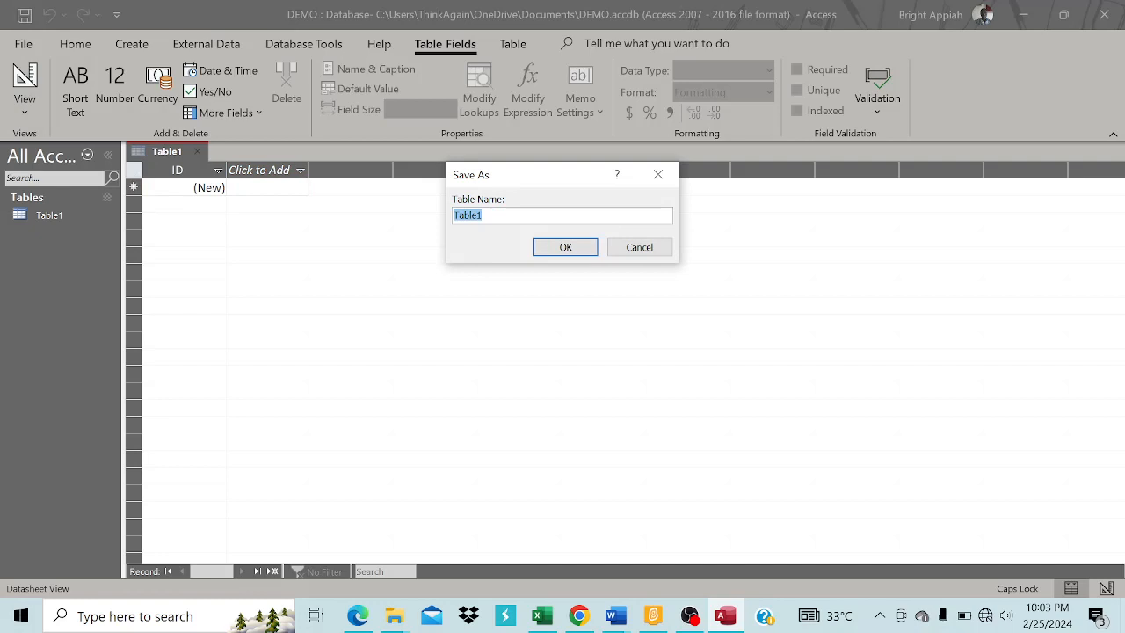
{"action": "type", "text": "DEPARTMENT"}
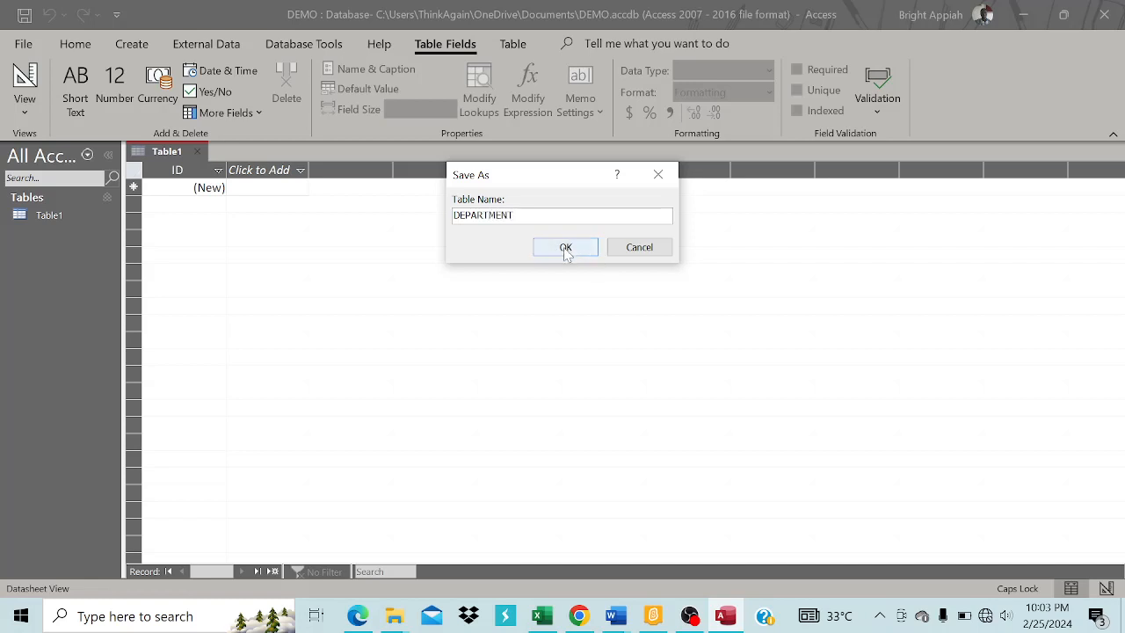
{"action": "type", "text": "S"}
{"action": "left_click", "coordinate": [564, 248]}
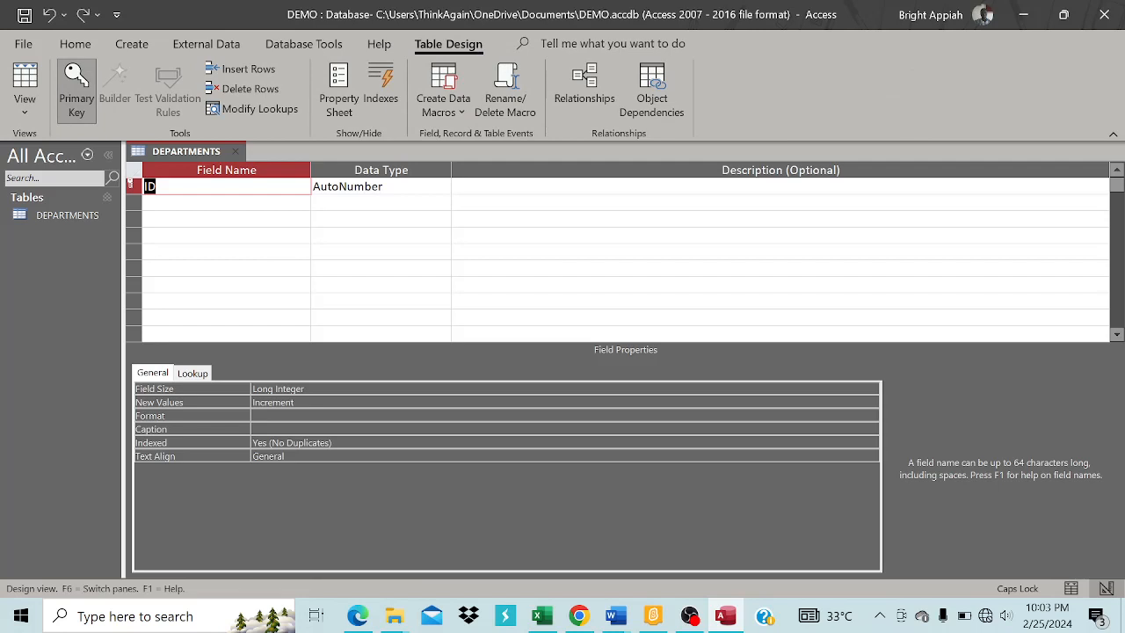
Rename the default ID field of the DEPARTMENTS table to departmentID.
{"action": "key", "text": "Delete"}
{"action": "key", "text": "Caps_Lock"}
{"action": "type", "text": "dept"}
{"action": "key", "text": "BackSpace"}
{"action": "key", "text": "BackSpace"}
{"action": "key", "text": "BackSpace"}
{"action": "type", "text": "epartm"}
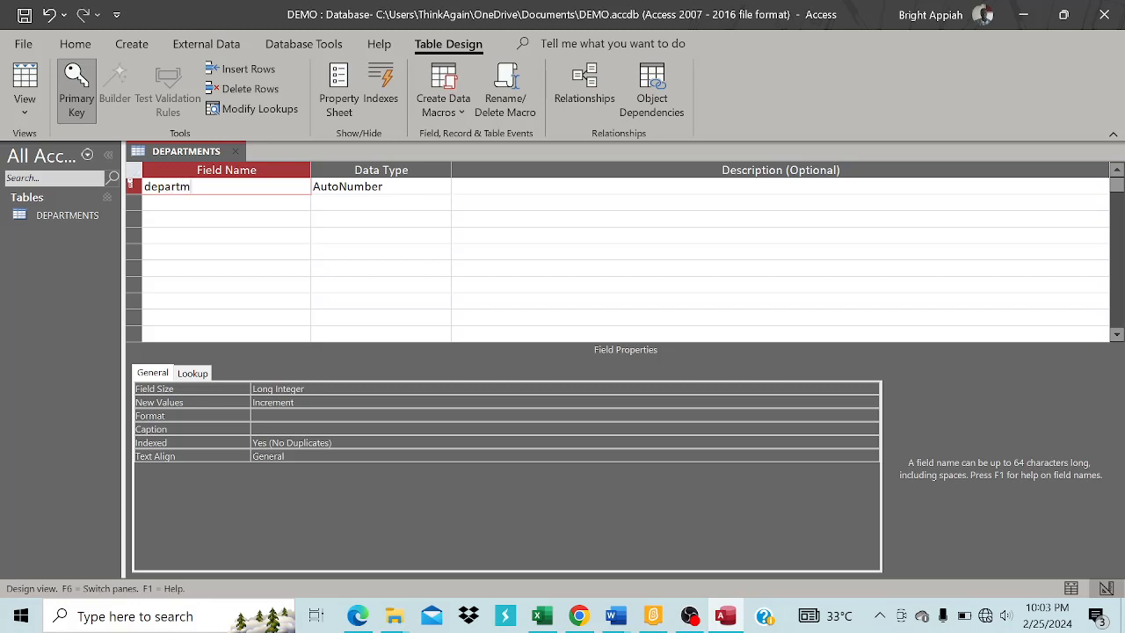
{"action": "type", "text": "entID"}
Set the departmentID field's data type to Short Text with a field size of 2.
{"action": "left_click", "coordinate": [383, 186]}
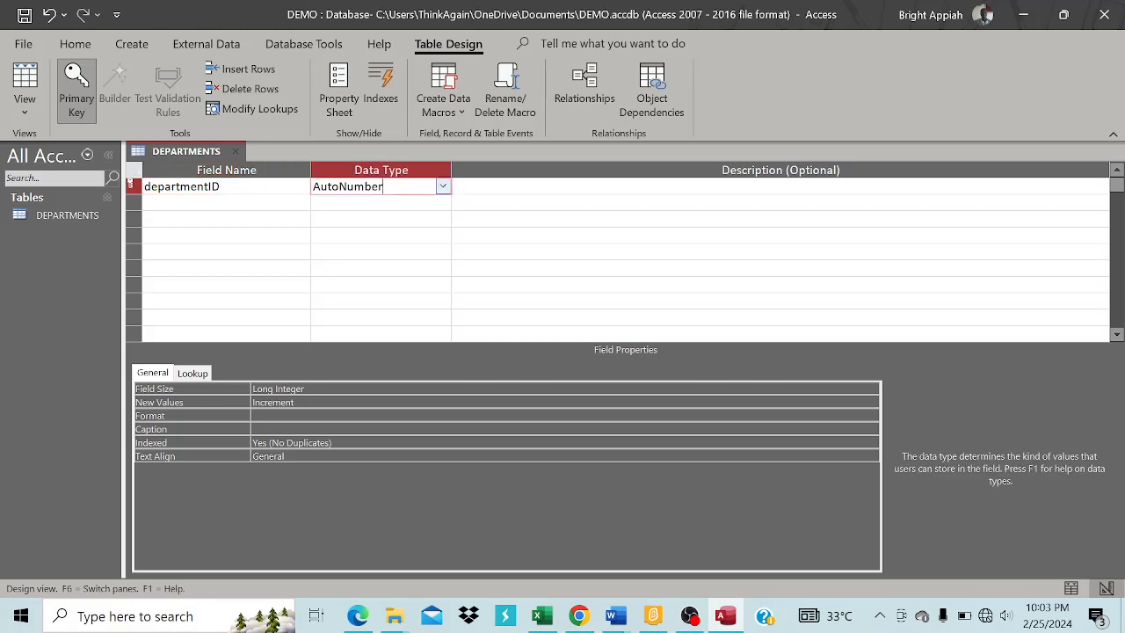
{"action": "left_click", "coordinate": [443, 187]}
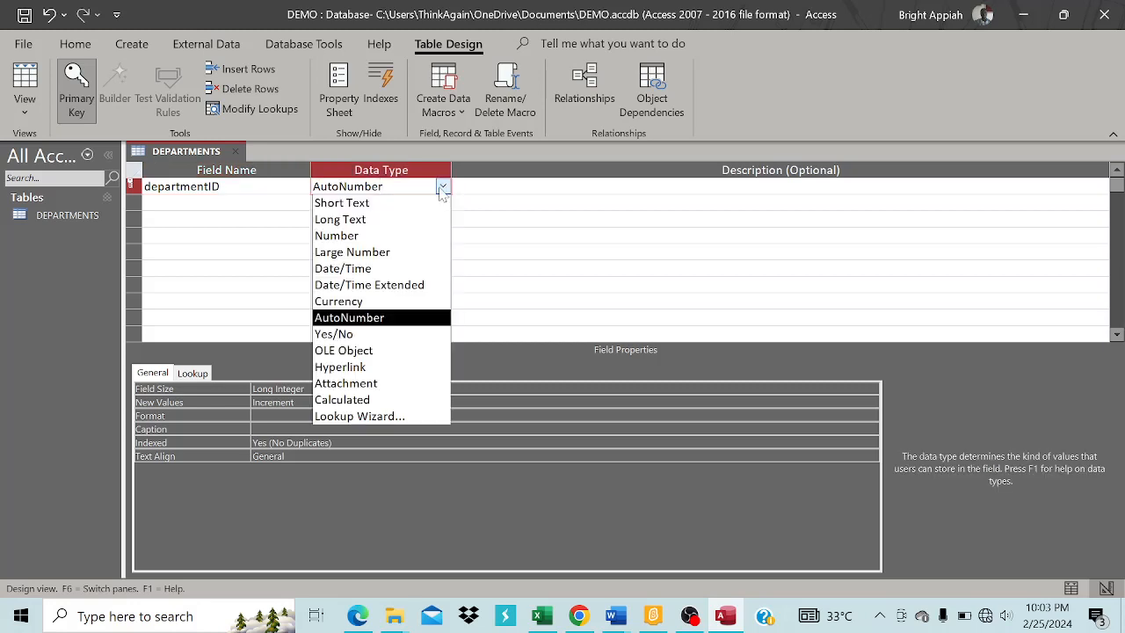
{"action": "left_click", "coordinate": [354, 209]}
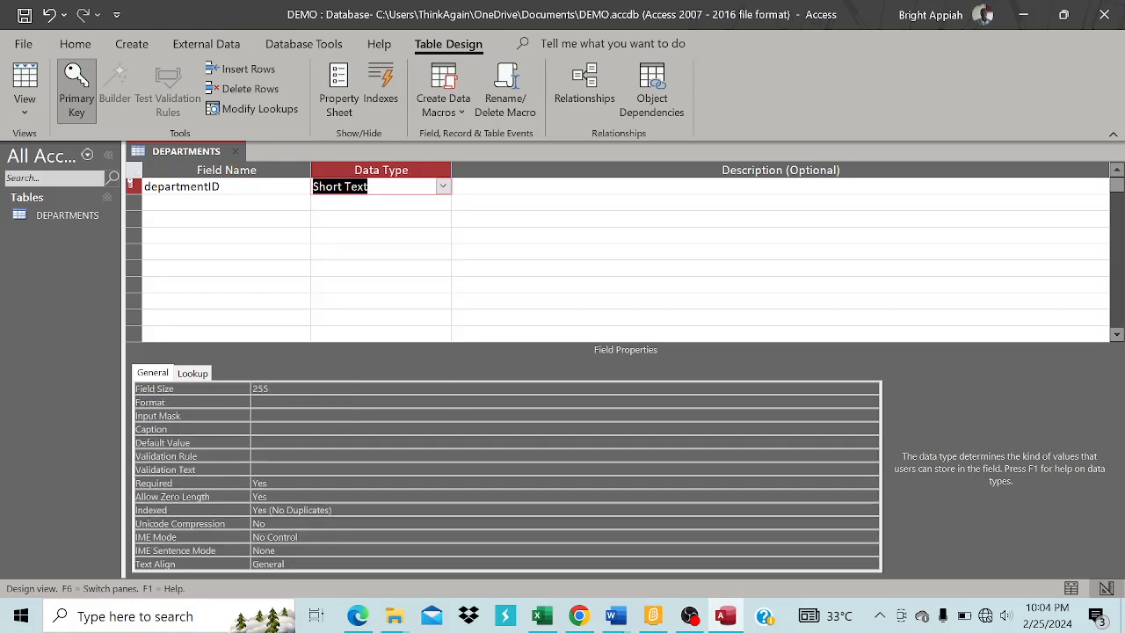
{"action": "key", "text": "F6"}
{"action": "key", "text": "BackSpace"}
{"action": "key", "text": "BackSpace"}
{"action": "key", "text": "BackSpace"}
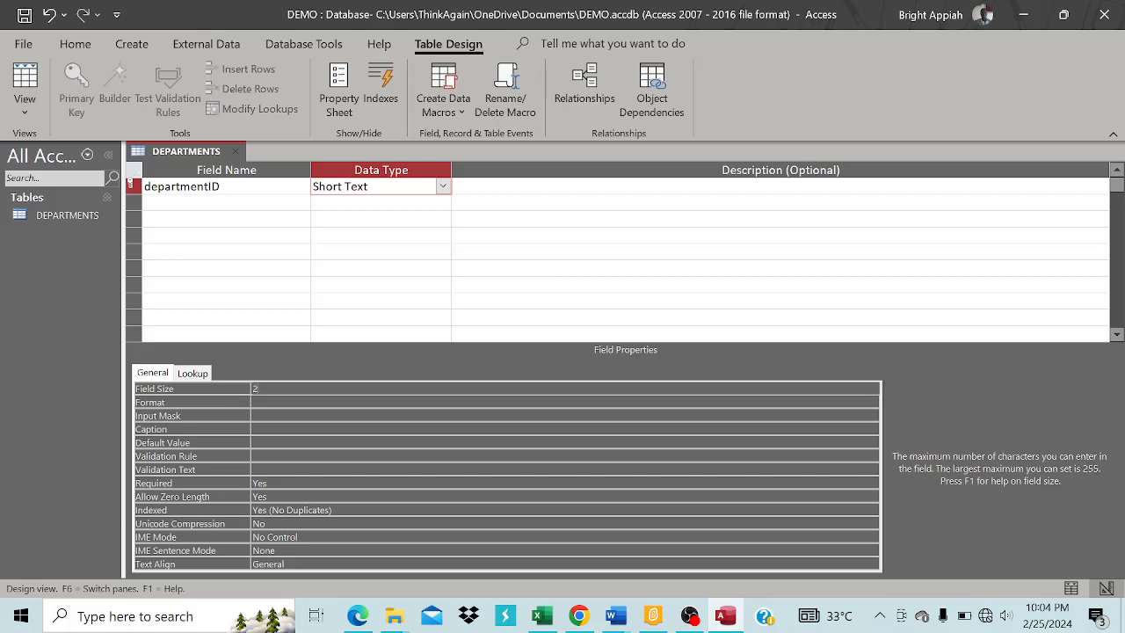
{"action": "type", "text": "2"}
Add a second field named departmentName below departmentID.
{"action": "left_click", "coordinate": [226, 203]}
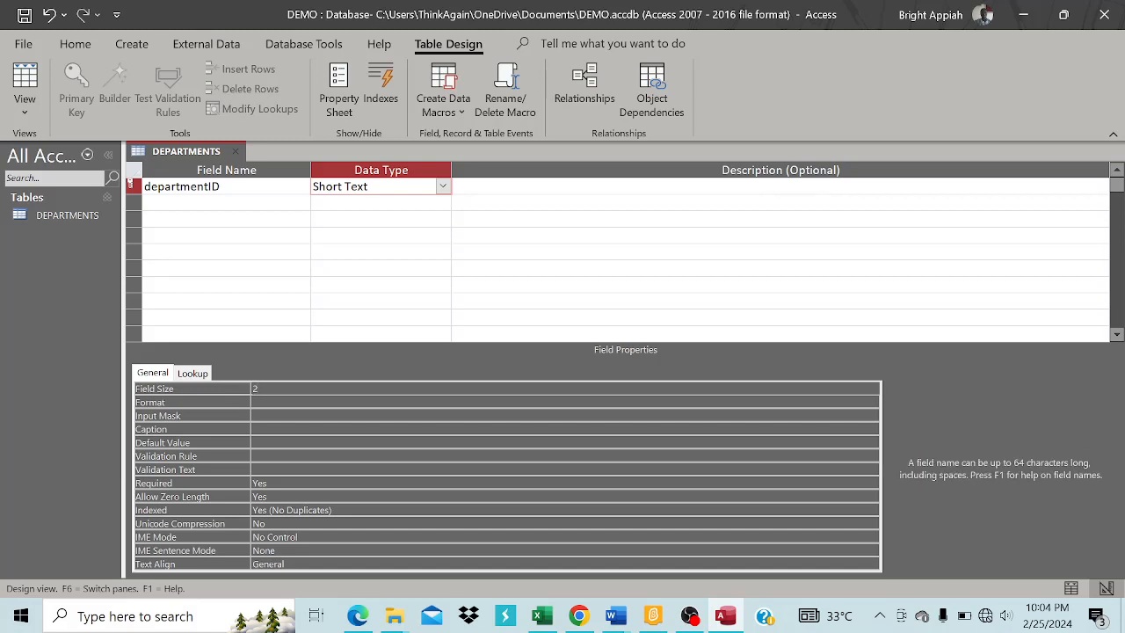
{"action": "type", "text": "de"}
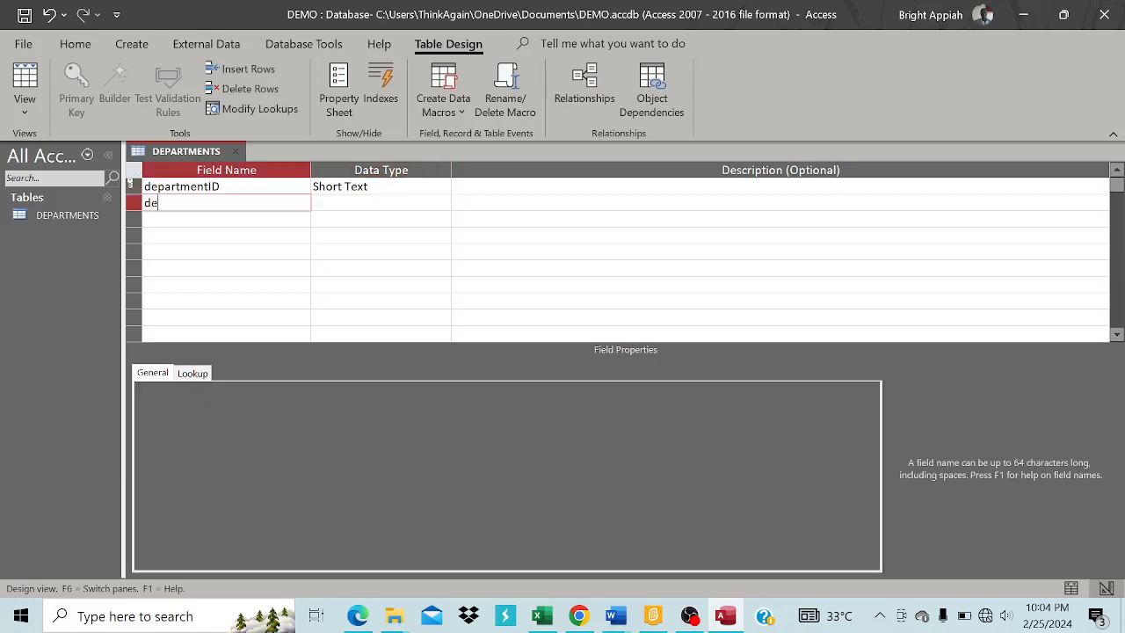
{"action": "type", "text": "partmentName"}
{"action": "key", "text": "Tab"}
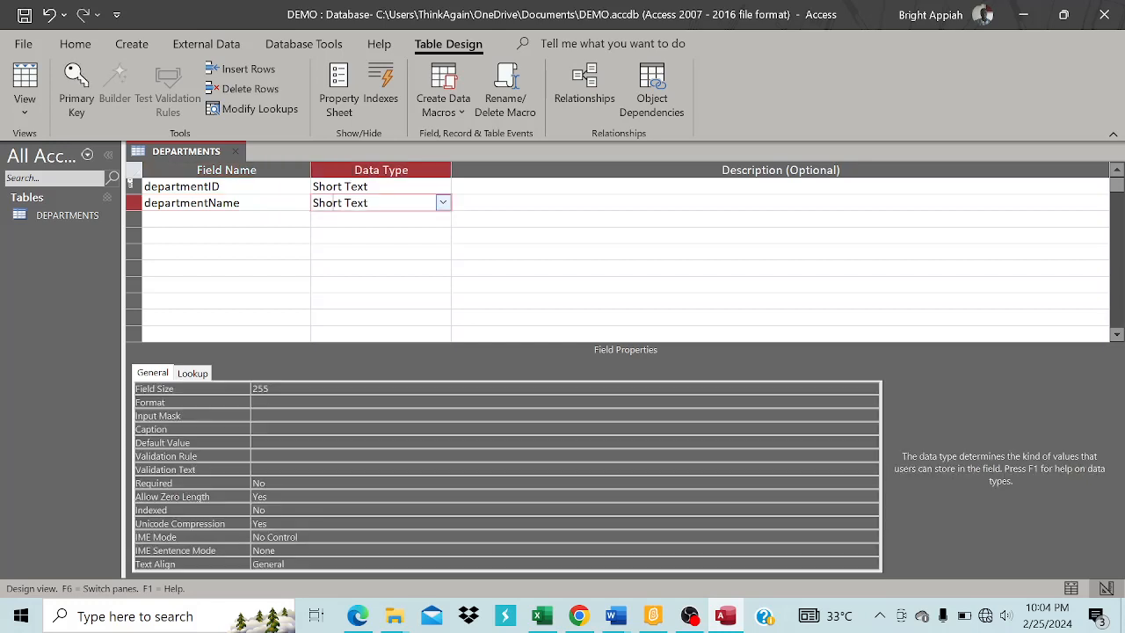
Start the Lookup Wizard for the departmentName field, choosing to type in the values manually.
{"action": "left_click", "coordinate": [443, 203]}
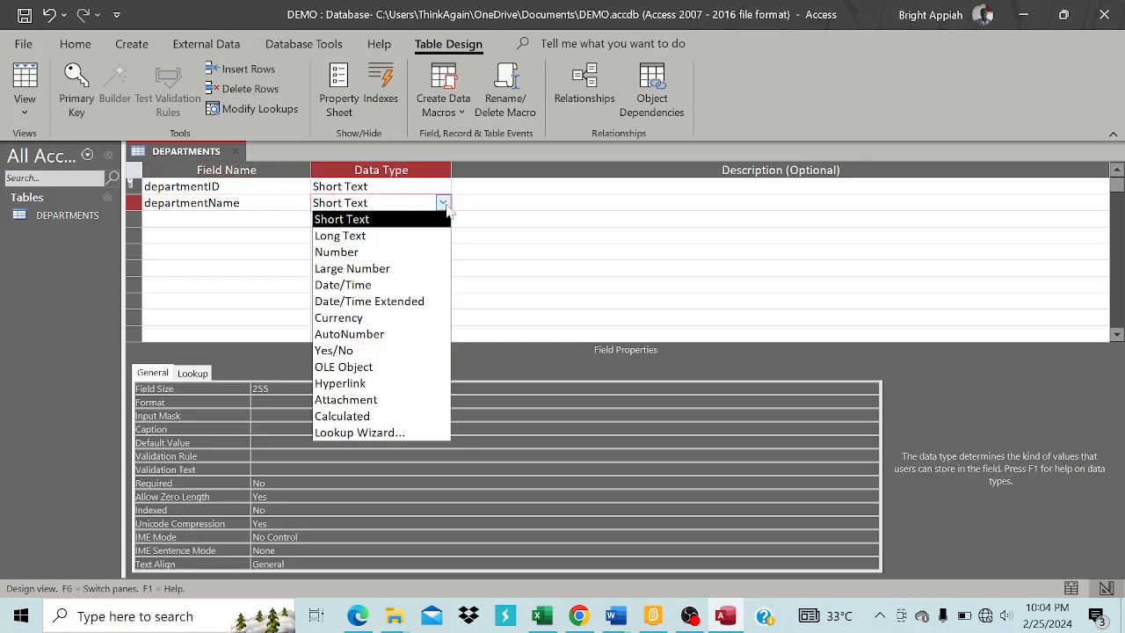
{"action": "left_click", "coordinate": [355, 436]}
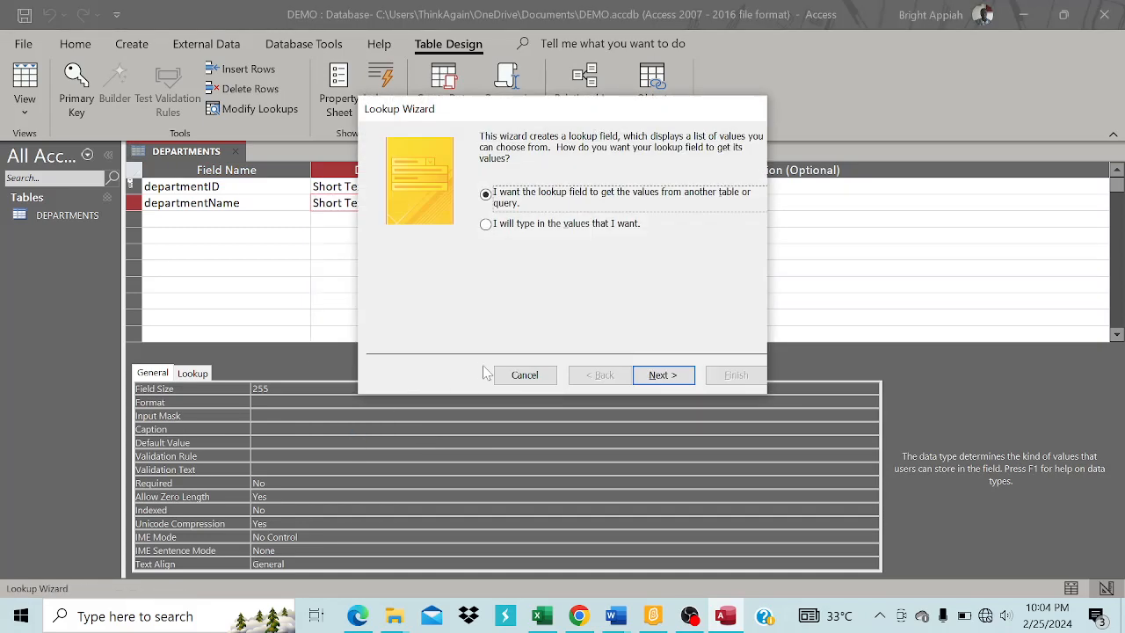
{"action": "left_click", "coordinate": [503, 231]}
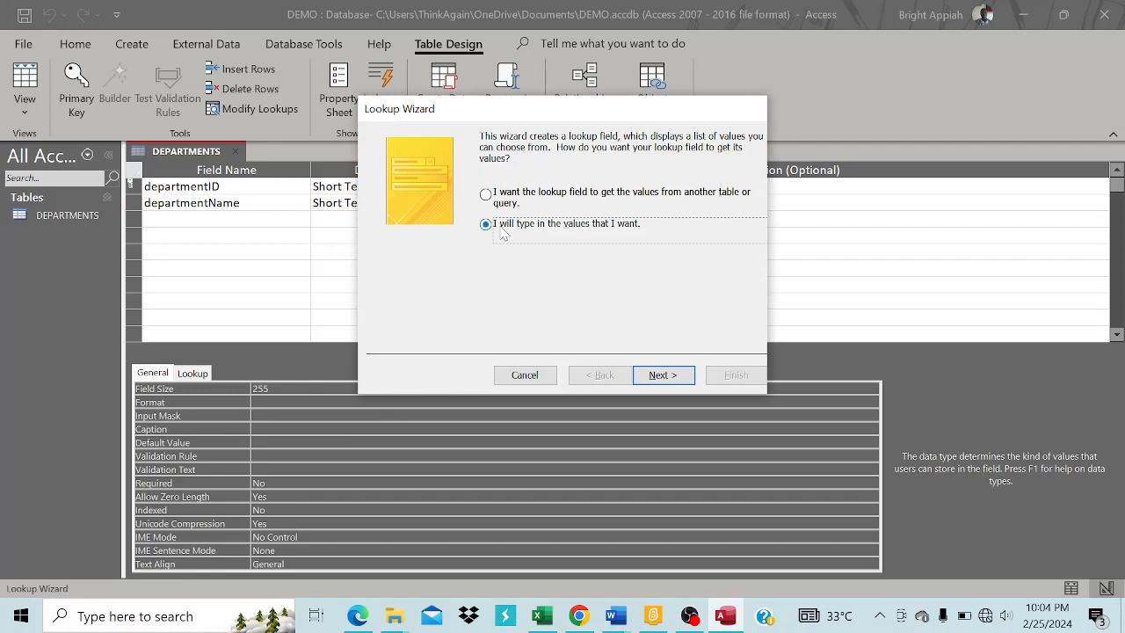
{"action": "left_click", "coordinate": [657, 375]}
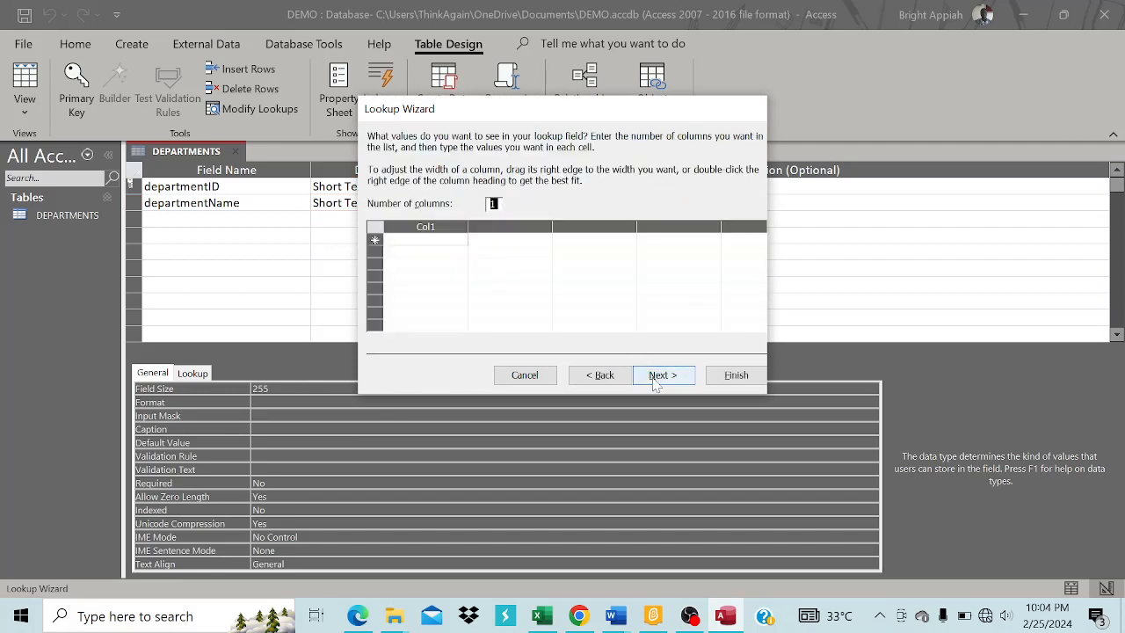
Enter ICT, SCIENCE and VOTECH as the lookup values in the single-column list.
{"action": "left_click", "coordinate": [425, 240]}
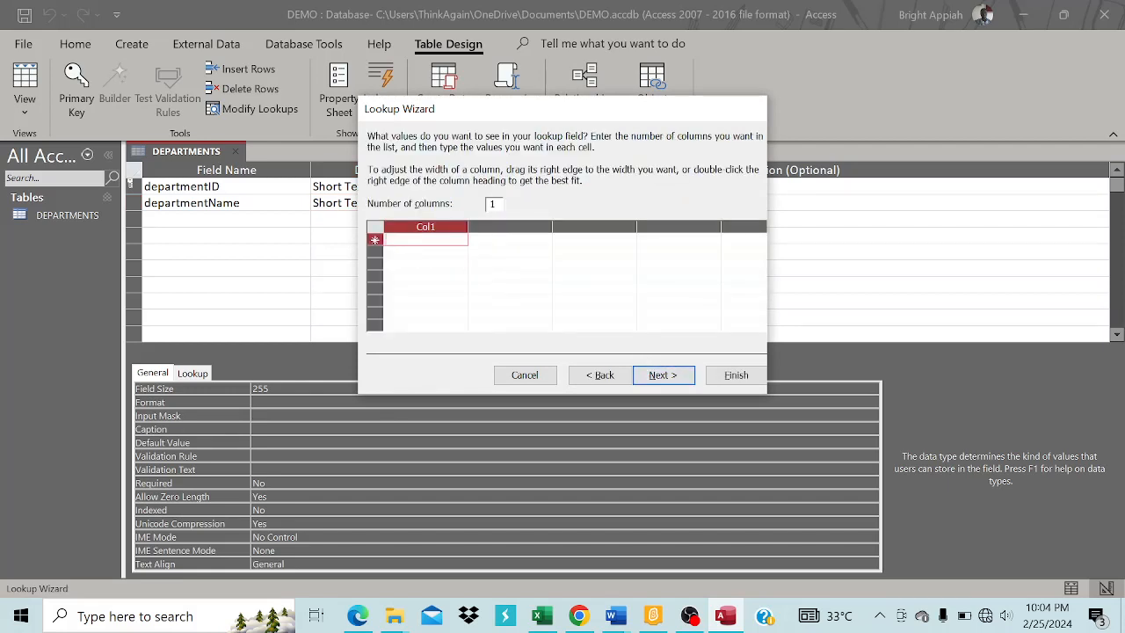
{"action": "key", "text": "Caps_Lock"}
{"action": "type", "text": "ICT"}
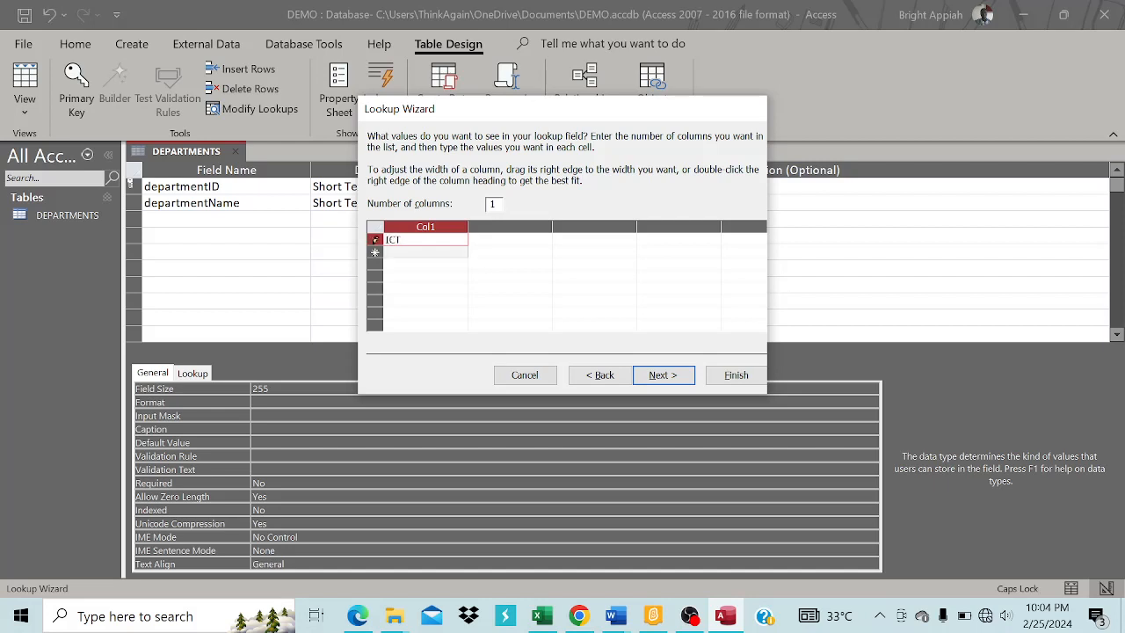
{"action": "key", "text": "Tab"}
{"action": "type", "text": "SCI"}
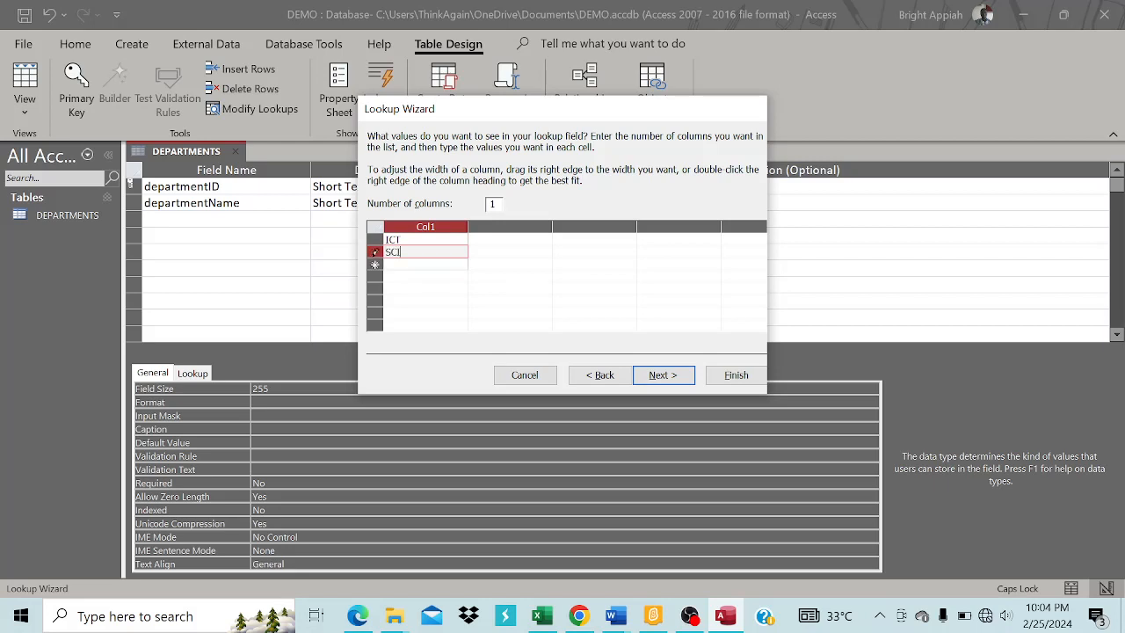
{"action": "type", "text": "ENCE"}
{"action": "key", "text": "Tab"}
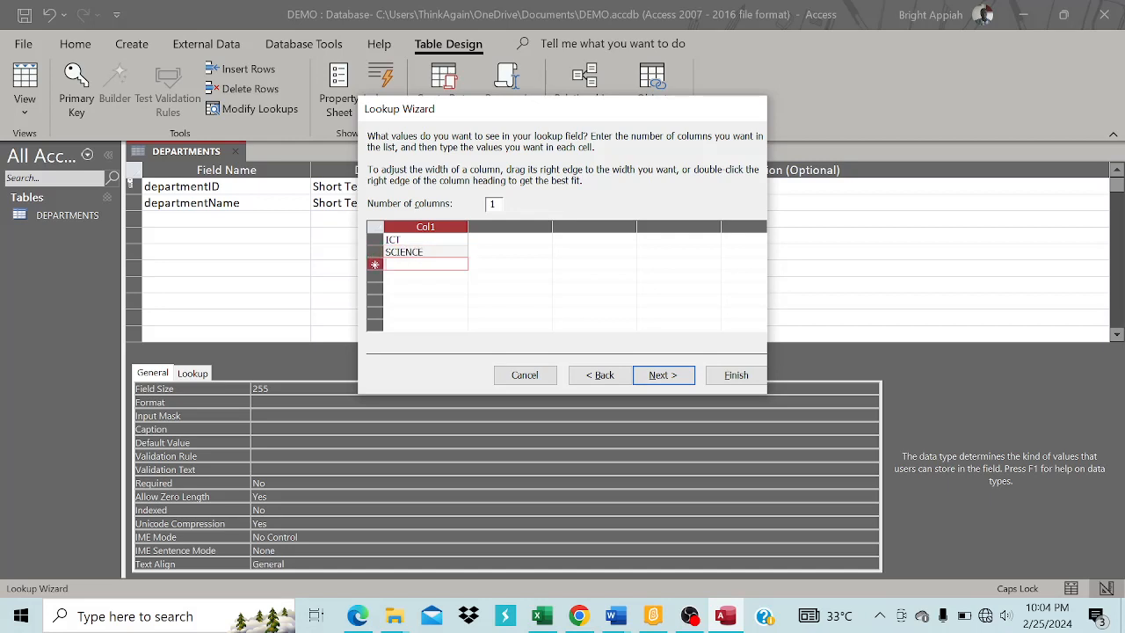
{"action": "type", "text": "V"}
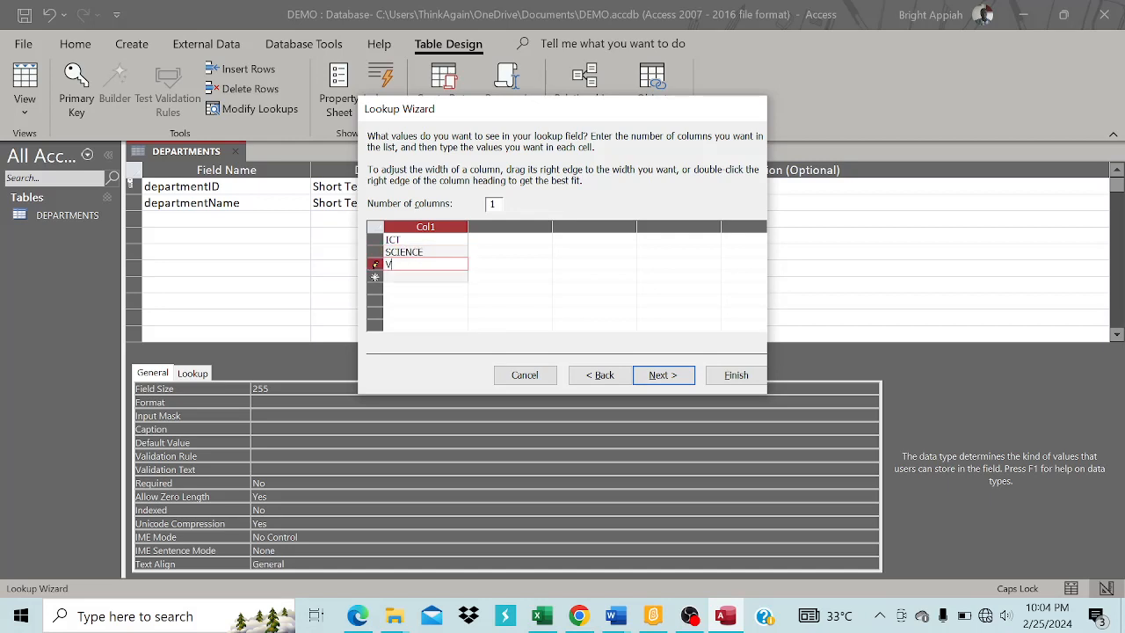
{"action": "type", "text": "OTECH"}
Limit the departmentName lookup entries to the list and finish the wizard.
{"action": "left_click", "coordinate": [666, 385]}
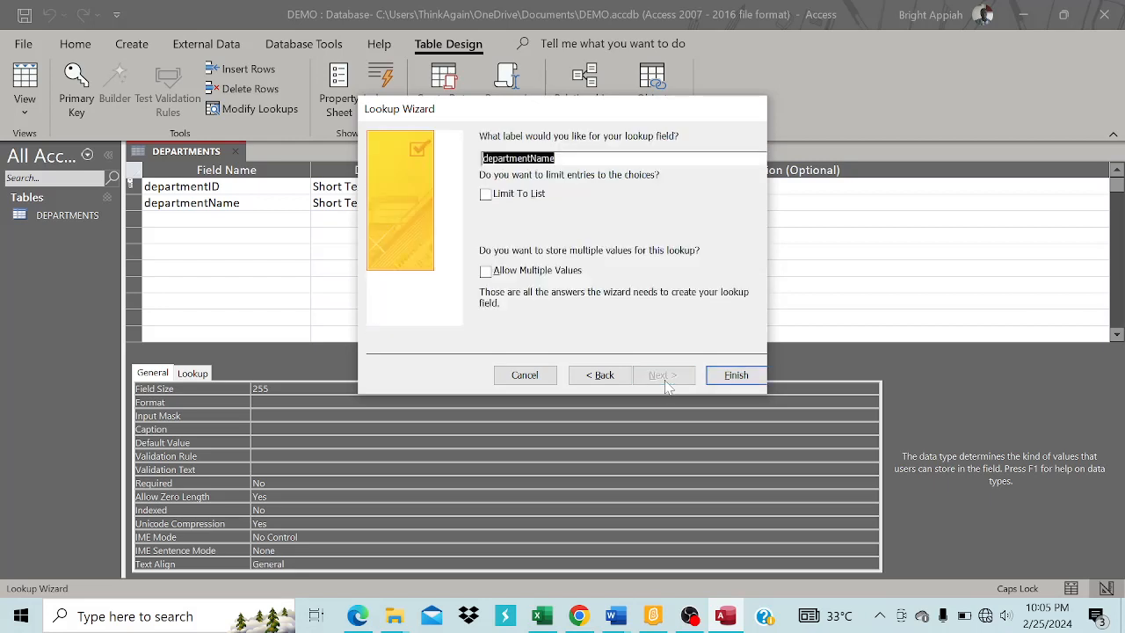
{"action": "left_click", "coordinate": [513, 202]}
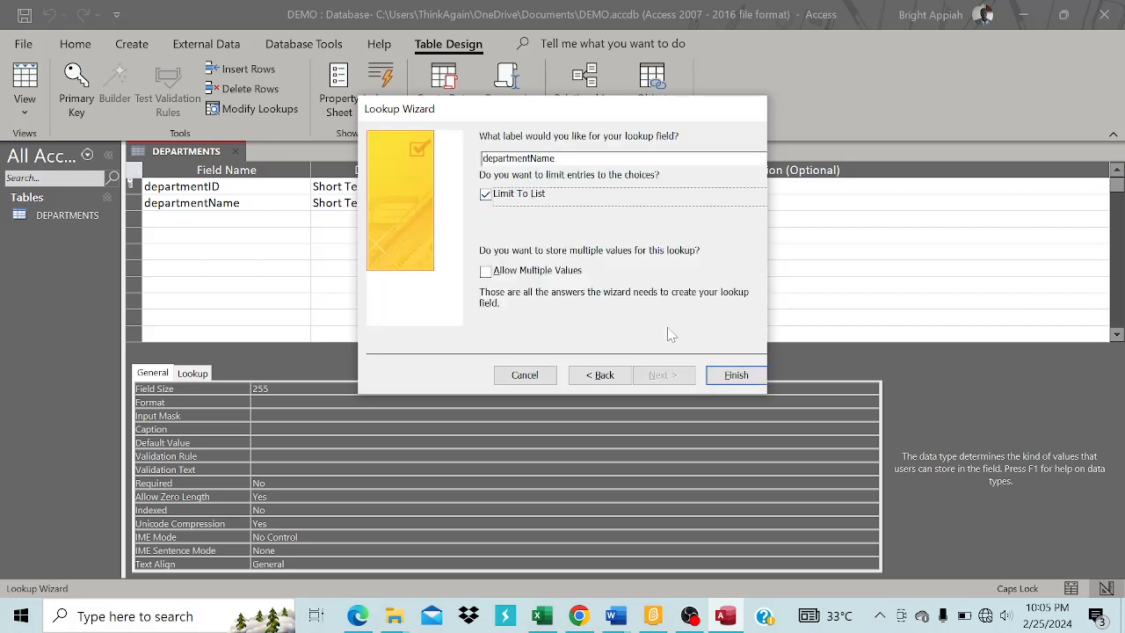
{"action": "left_click", "coordinate": [735, 378]}
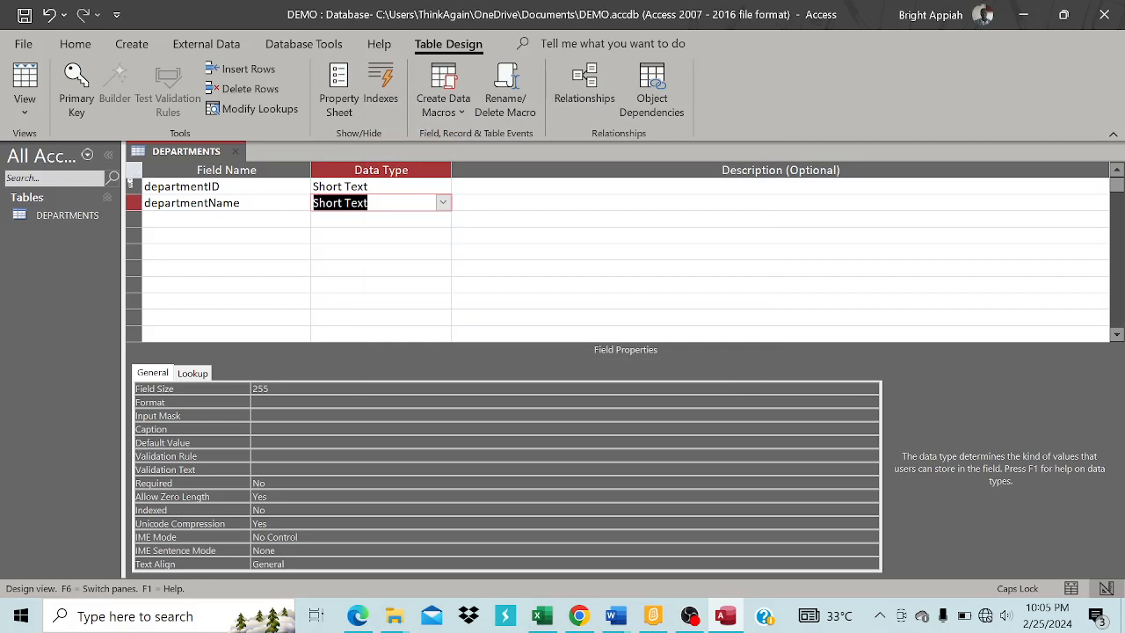
Select the departmentID primary key field, then close the DEPARTMENTS table and save its design changes.
{"action": "left_click", "coordinate": [133, 188]}
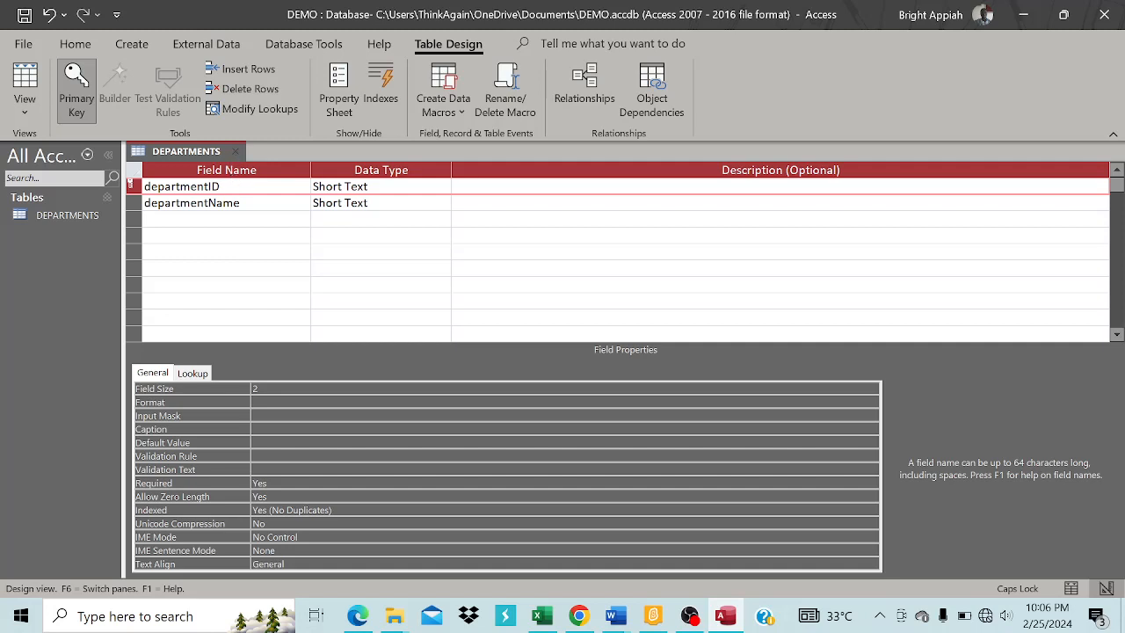
{"action": "left_click_drag", "start_coordinate": [220, 187], "coordinate": [138, 185]}
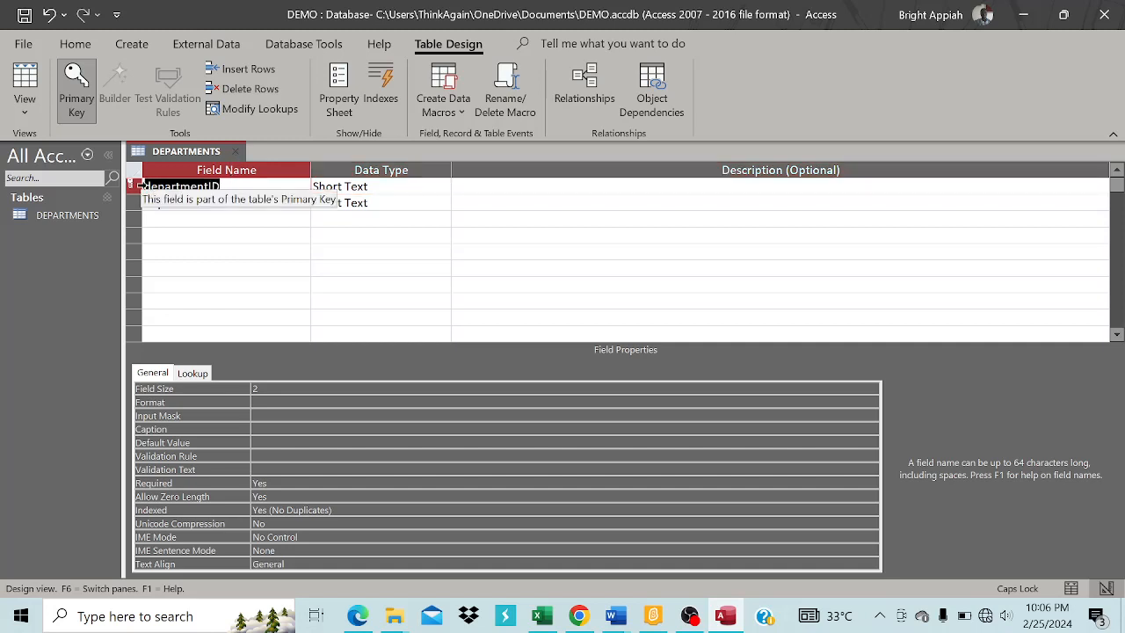
{"action": "left_click", "coordinate": [235, 151]}
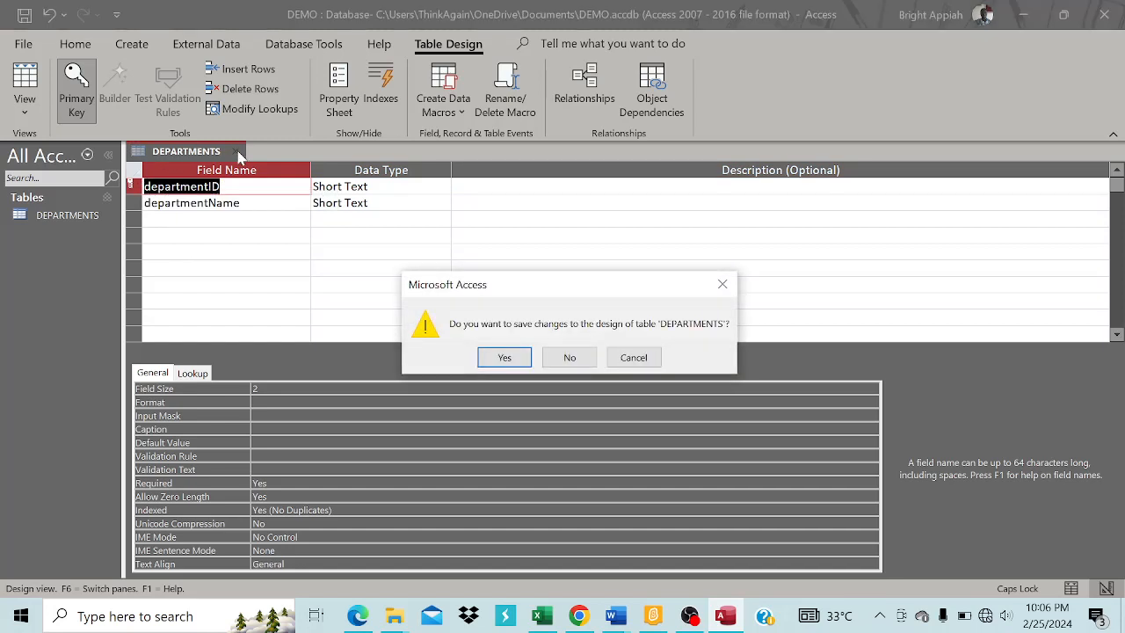
{"action": "left_click", "coordinate": [513, 361]}
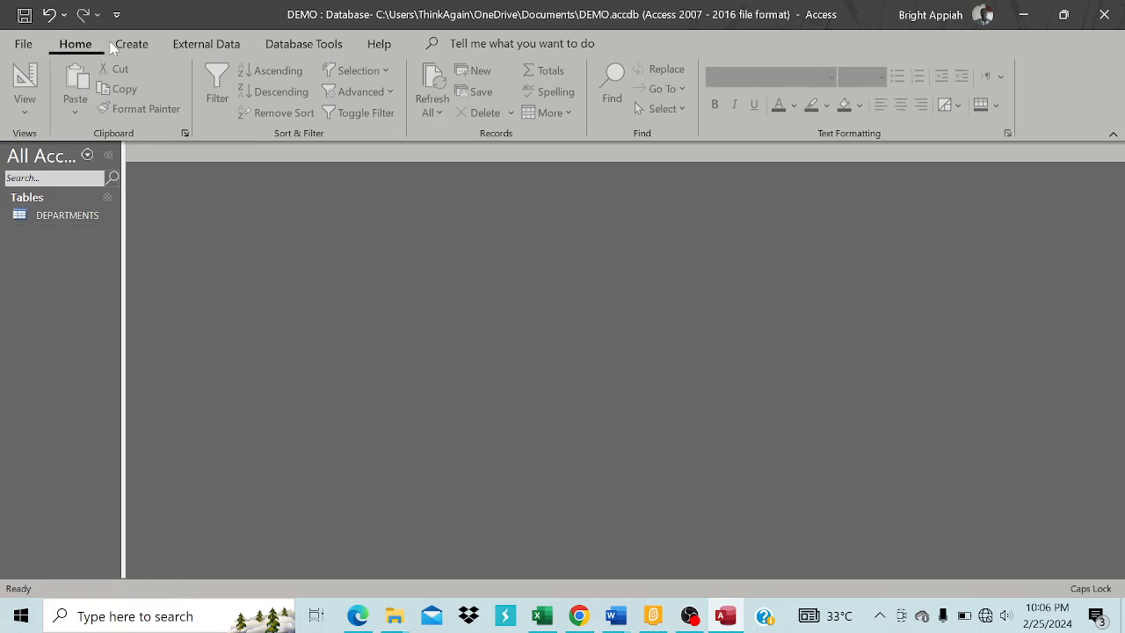
Create another new table and open it in Design View, saving it under the name EMPLOYEES.
{"action": "left_click", "coordinate": [135, 51]}
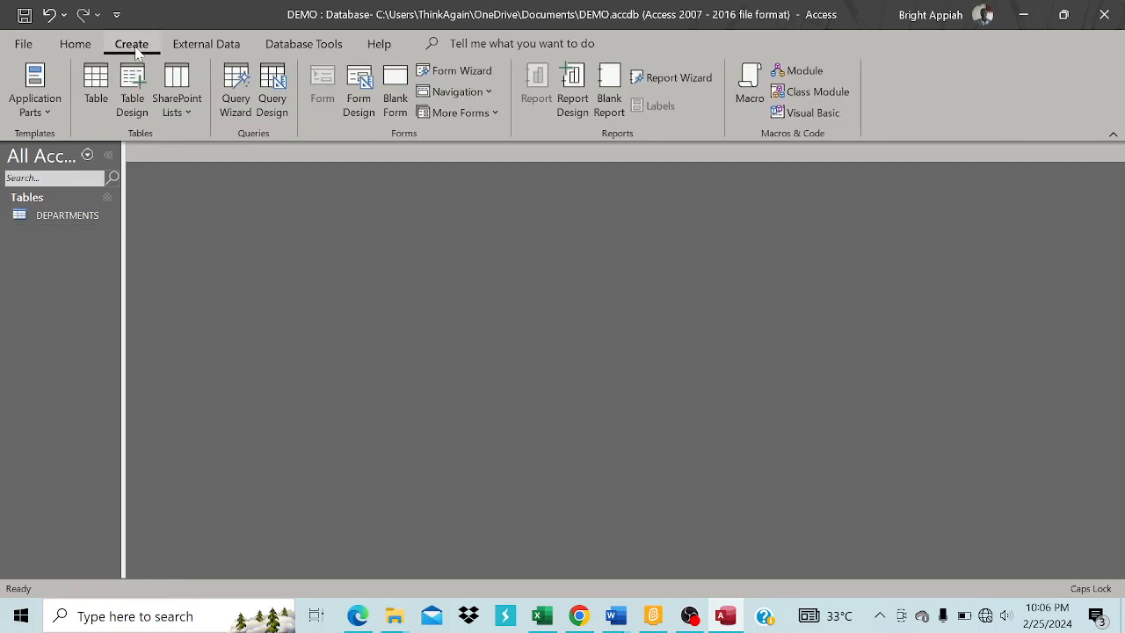
{"action": "left_click", "coordinate": [95, 88]}
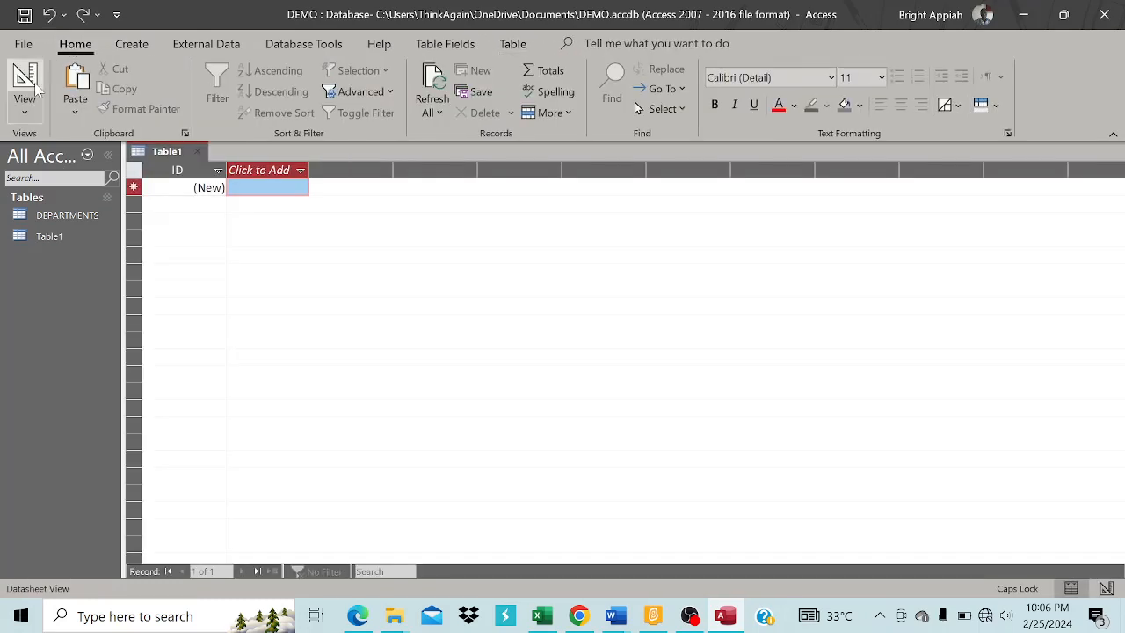
{"action": "left_click", "coordinate": [26, 113]}
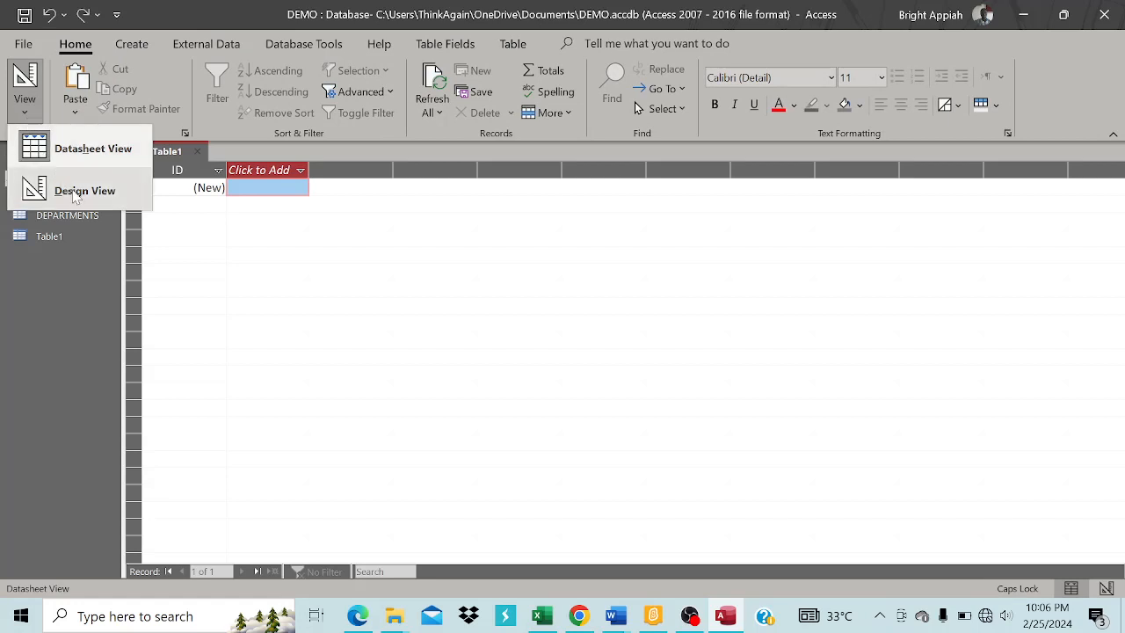
{"action": "left_click", "coordinate": [73, 196]}
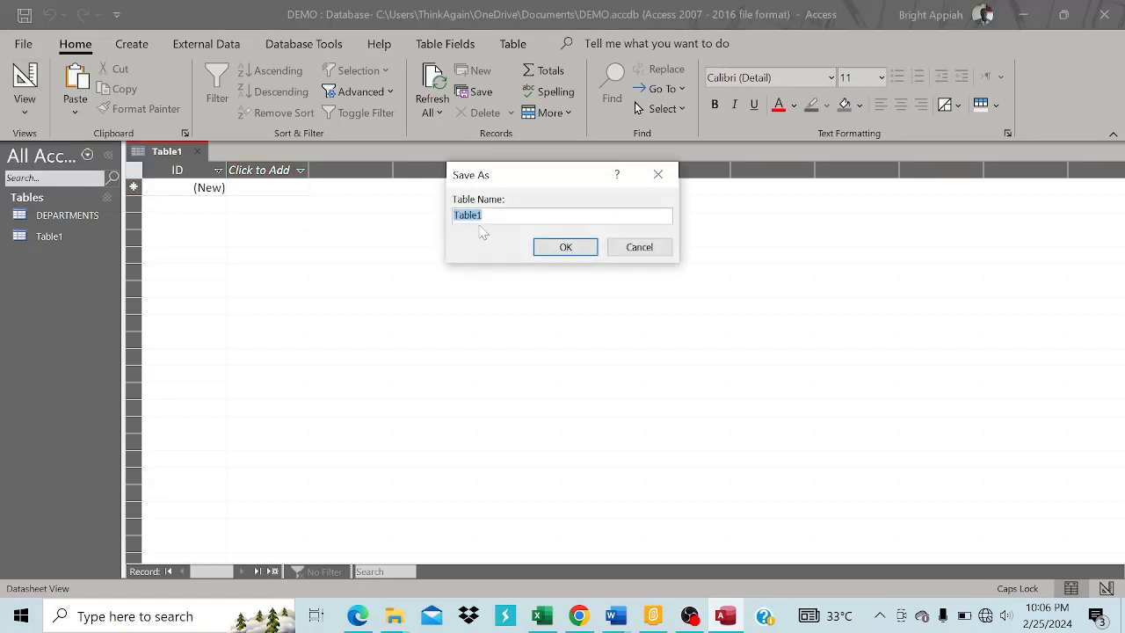
{"action": "type", "text": "EMPLOYEES"}
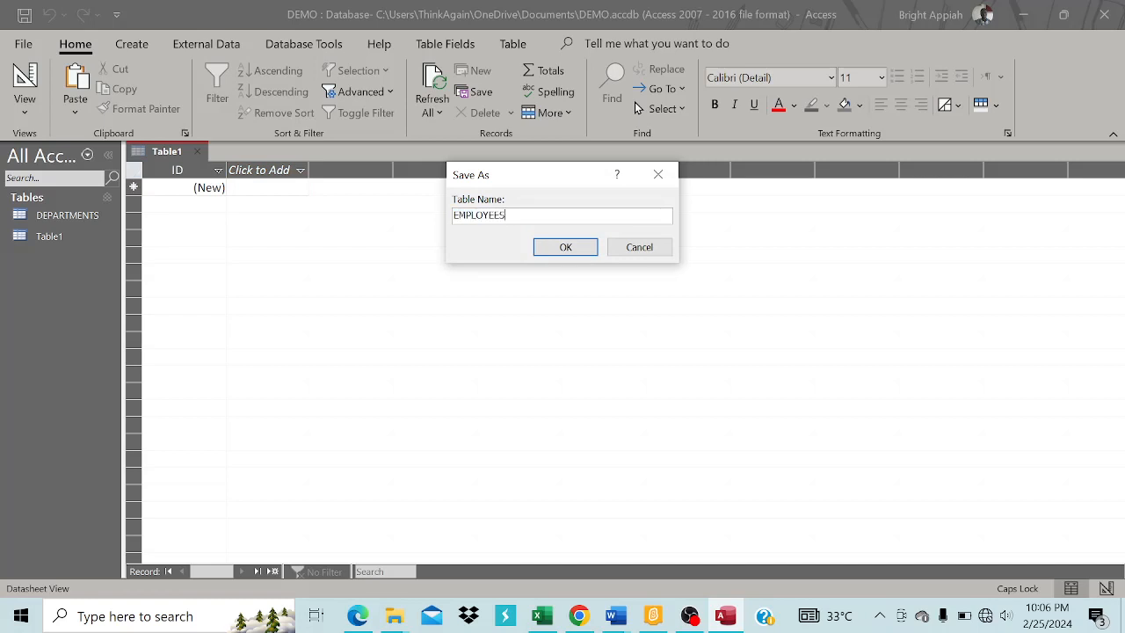
{"action": "left_click", "coordinate": [566, 251]}
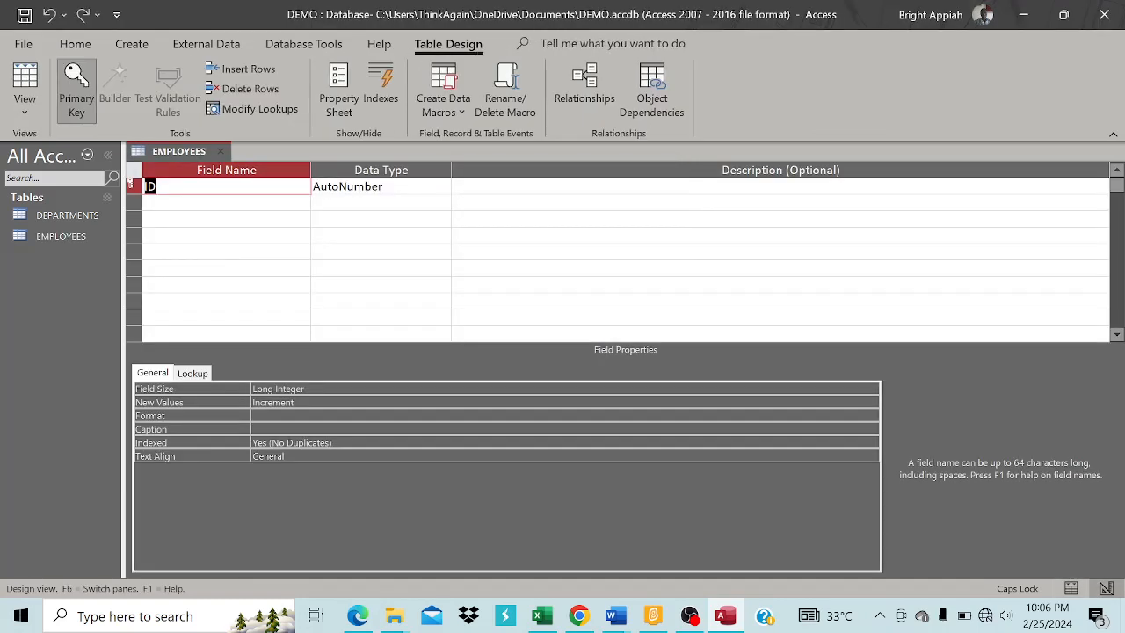
Rename the ID primary key field of the EMPLOYEES table as empID.
{"action": "key", "text": "BackSpace"}
{"action": "type", "text": "EMP"}
{"action": "key", "text": "BackSpace"}
{"action": "key", "text": "BackSpace"}
{"action": "key", "text": "BackSpace"}
{"action": "key", "text": "Caps_Lock"}
{"action": "type", "text": "empID"}
Add a firstName field with the Short Text data type below empID.
{"action": "left_click", "coordinate": [226, 202]}
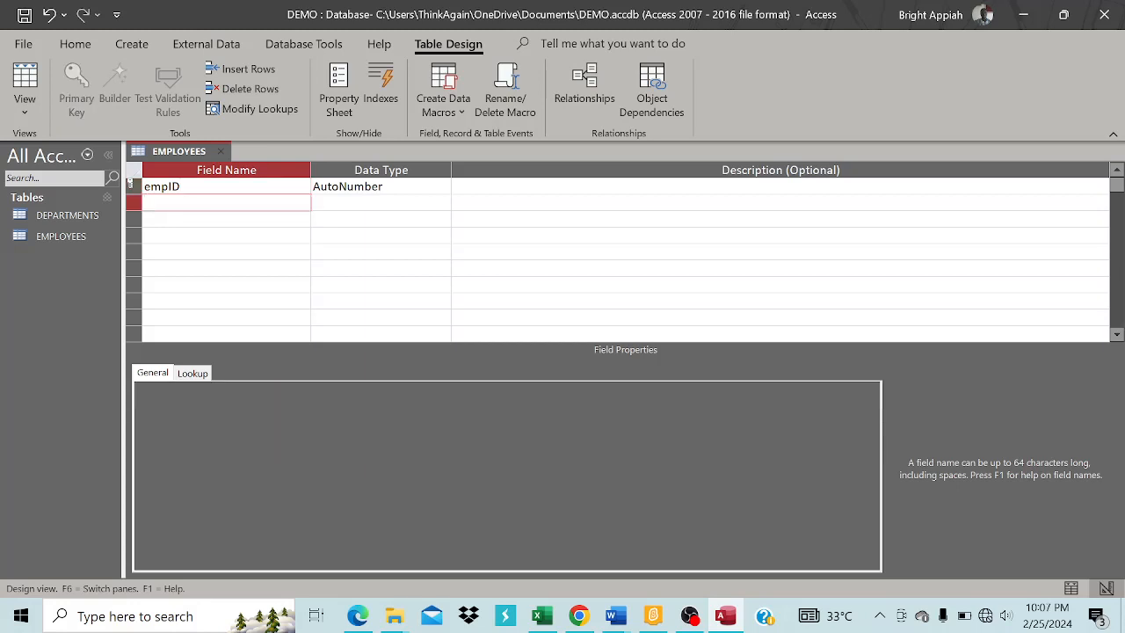
{"action": "type", "text": "firstName"}
{"action": "key", "text": "Tab"}
{"action": "key", "text": "Down"}
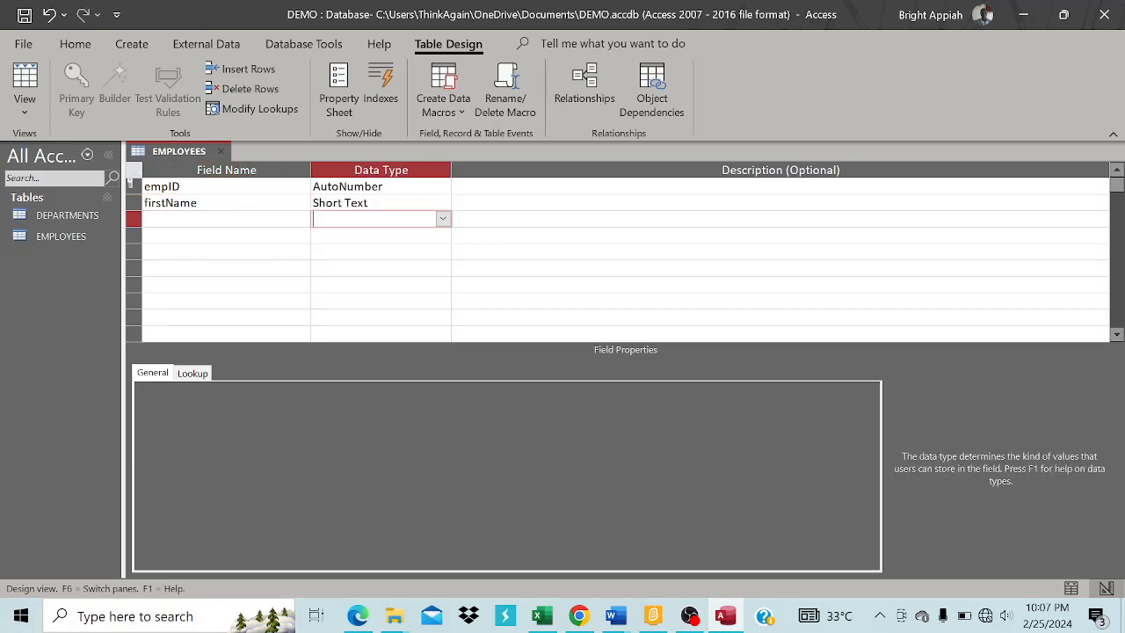
Add a lastName field with the Short Text data type below firstName.
{"action": "key", "text": "Left"}
{"action": "type", "text": "last"}
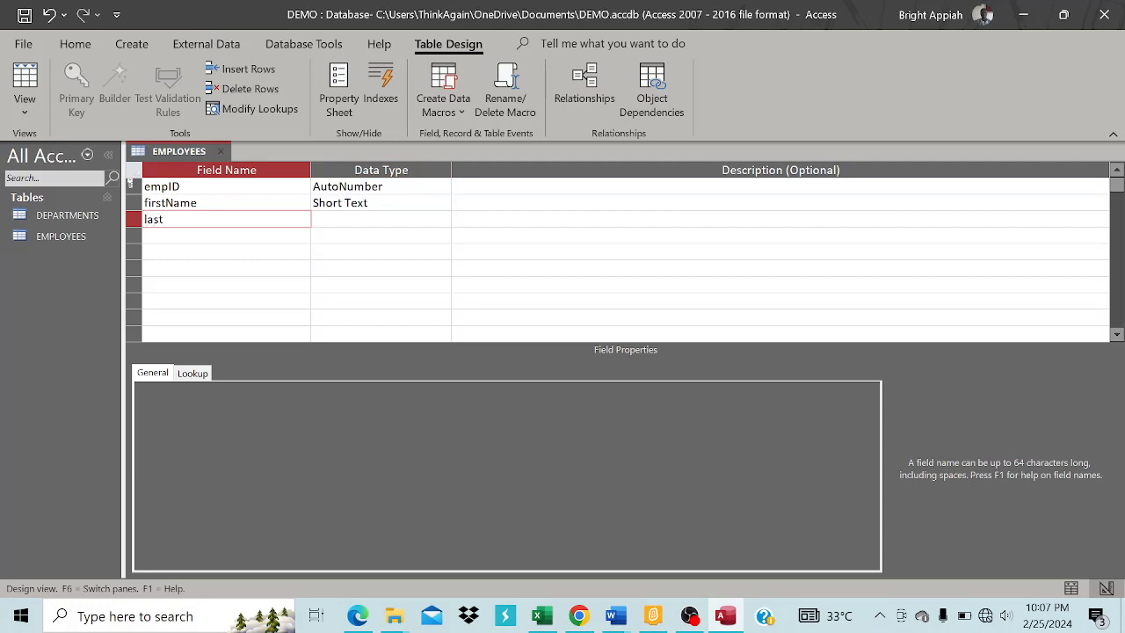
{"action": "type", "text": "M"}
{"action": "key", "text": "BackSpace"}
{"action": "type", "text": "Name"}
{"action": "key", "text": "Tab"}
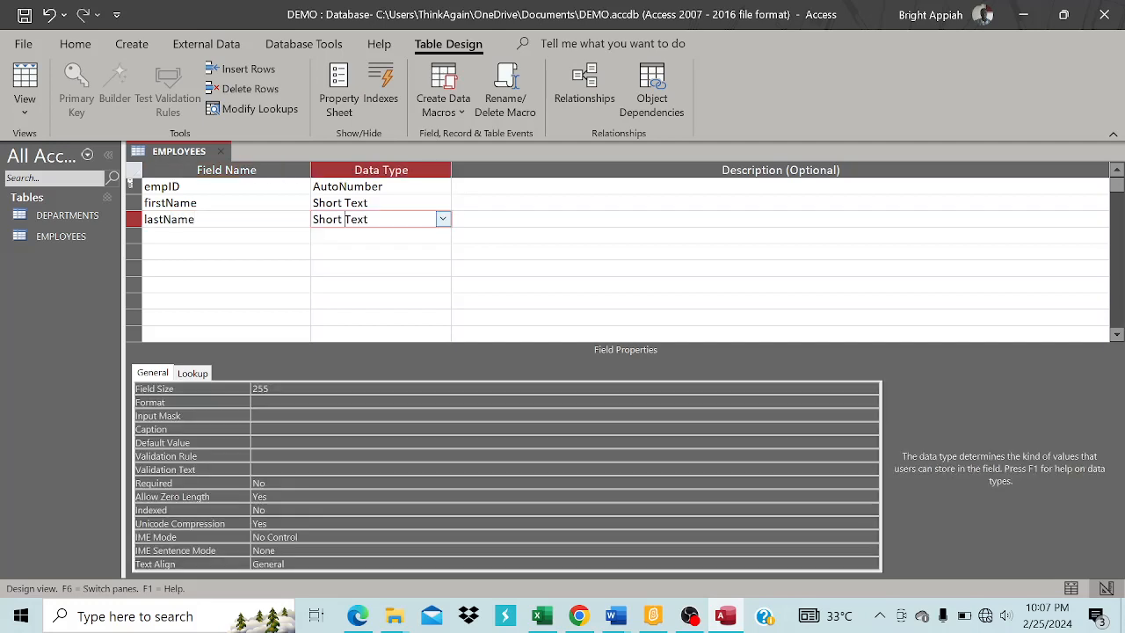
{"action": "key", "text": "Tab"}
{"action": "key", "text": "Tab"}
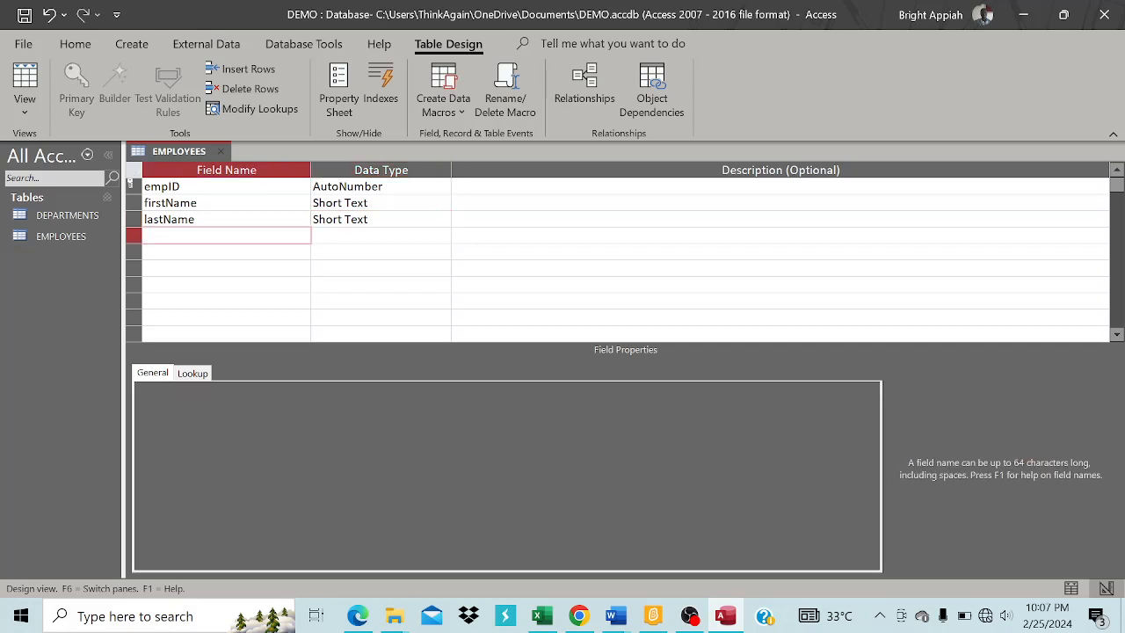
Add a salary field and set its data type to Currency.
{"action": "type", "text": "salary"}
{"action": "key", "text": "Tab"}
{"action": "left_click", "coordinate": [443, 235]}
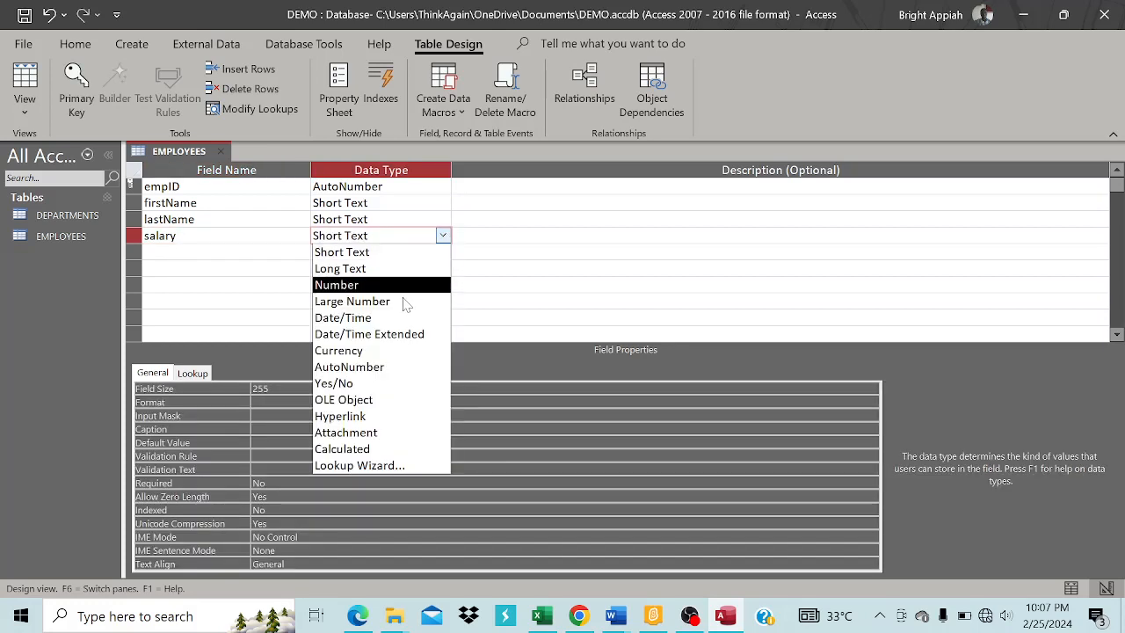
{"action": "left_click", "coordinate": [351, 349]}
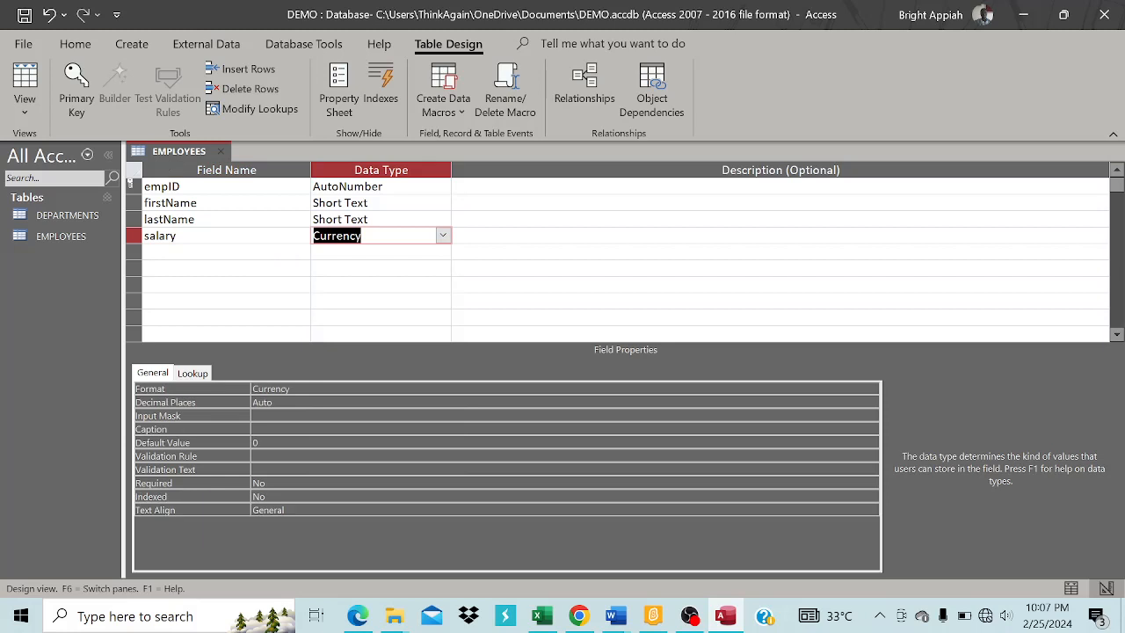
{"action": "key", "text": "Tab"}
{"action": "key", "text": "Tab"}
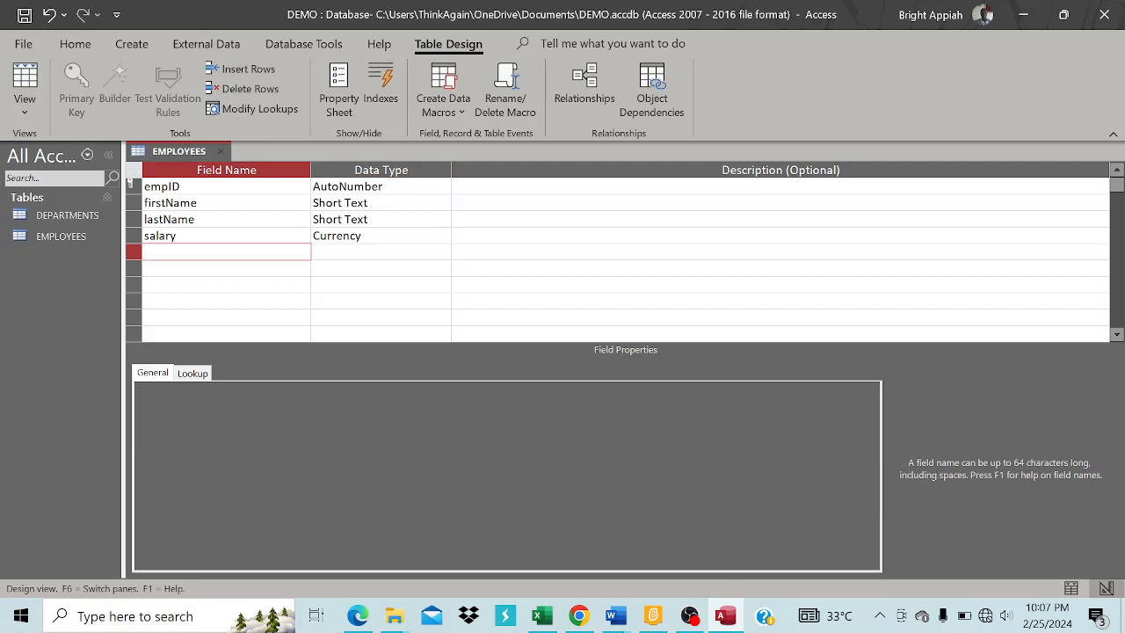
Add a departmentID field as Short Text and set its field size to 2.
{"action": "type", "text": "departmentID"}
{"action": "left_click", "coordinate": [338, 252]}
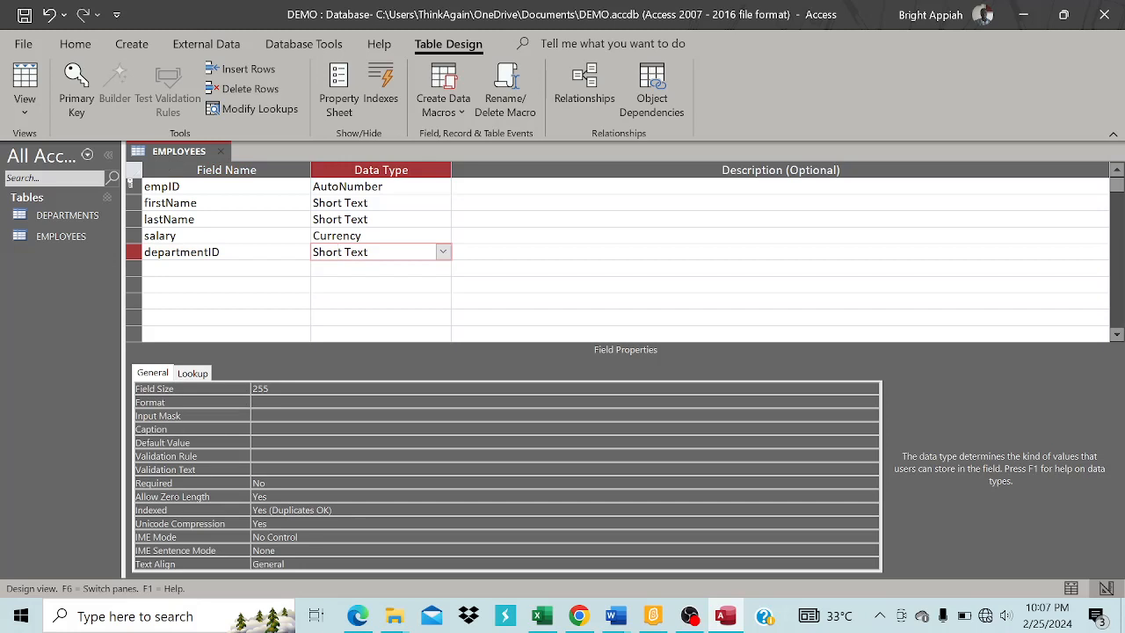
{"action": "left_click", "coordinate": [186, 390]}
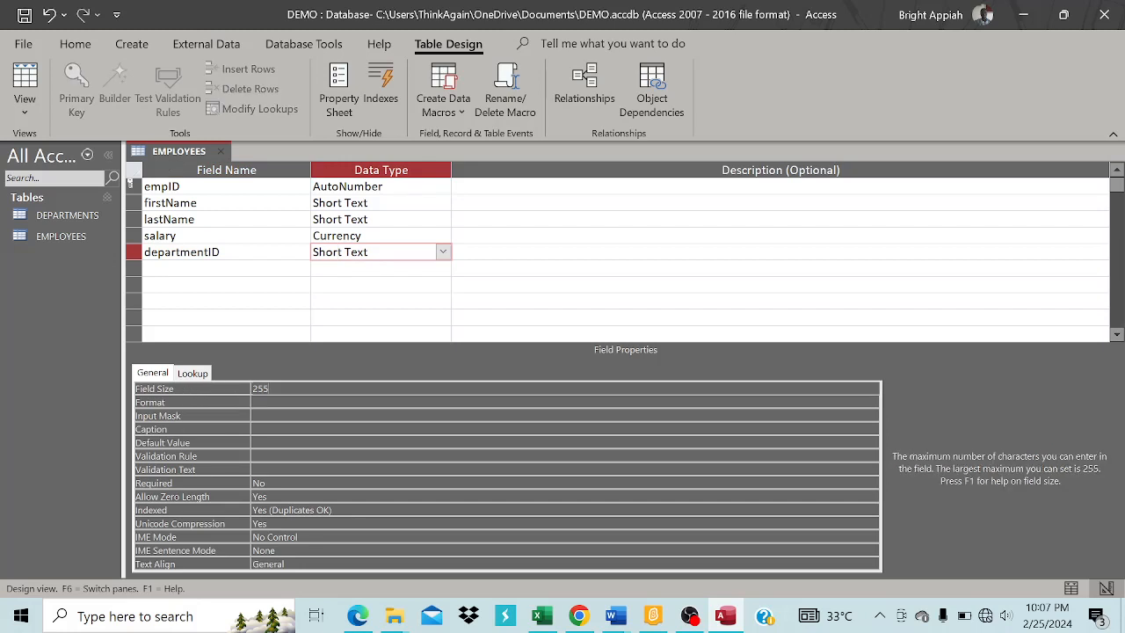
{"action": "key", "text": "BackSpace"}
{"action": "key", "text": "BackSpace"}
Go through the fields from empID to departmentID one by one, then close the EMPLOYEES table and save its design changes.
{"action": "left_click", "coordinate": [133, 186]}
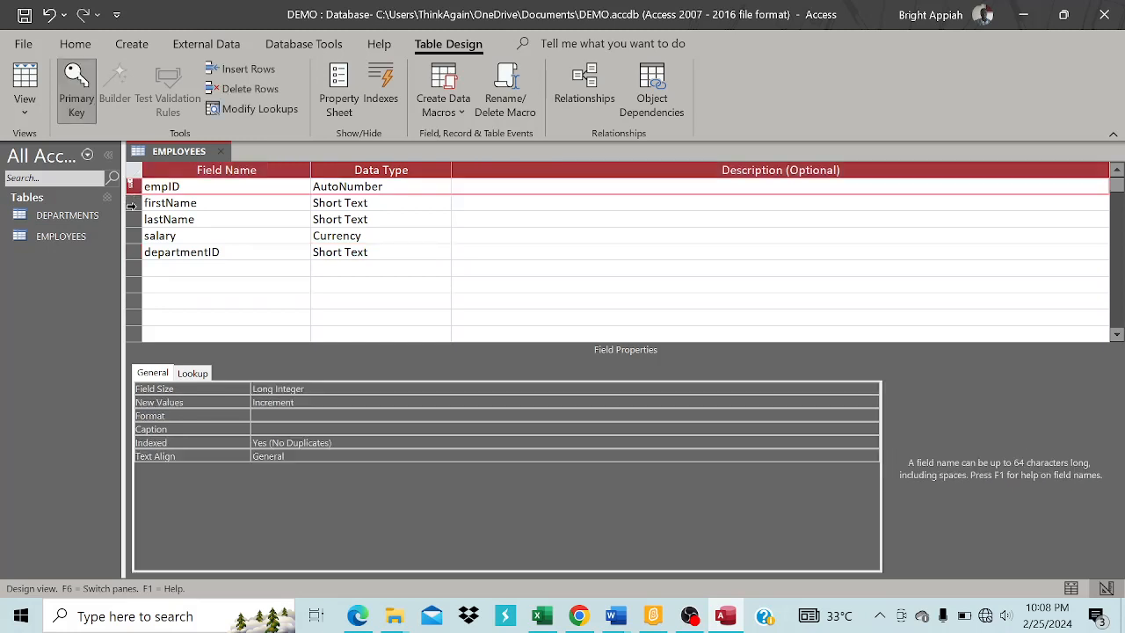
{"action": "left_click", "coordinate": [133, 203]}
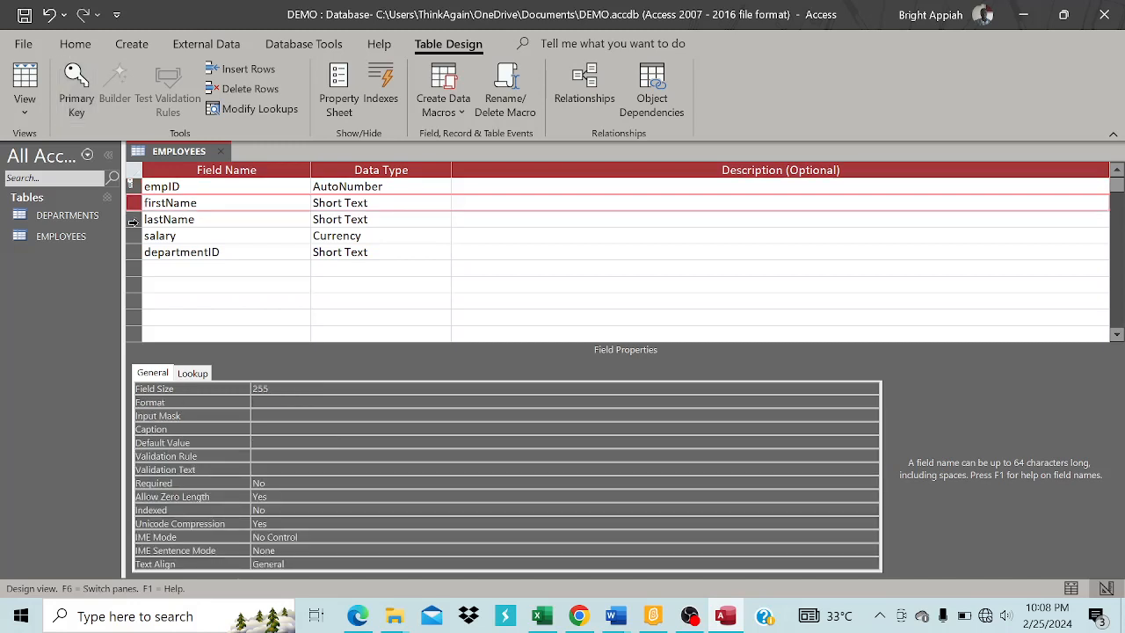
{"action": "left_click", "coordinate": [133, 220]}
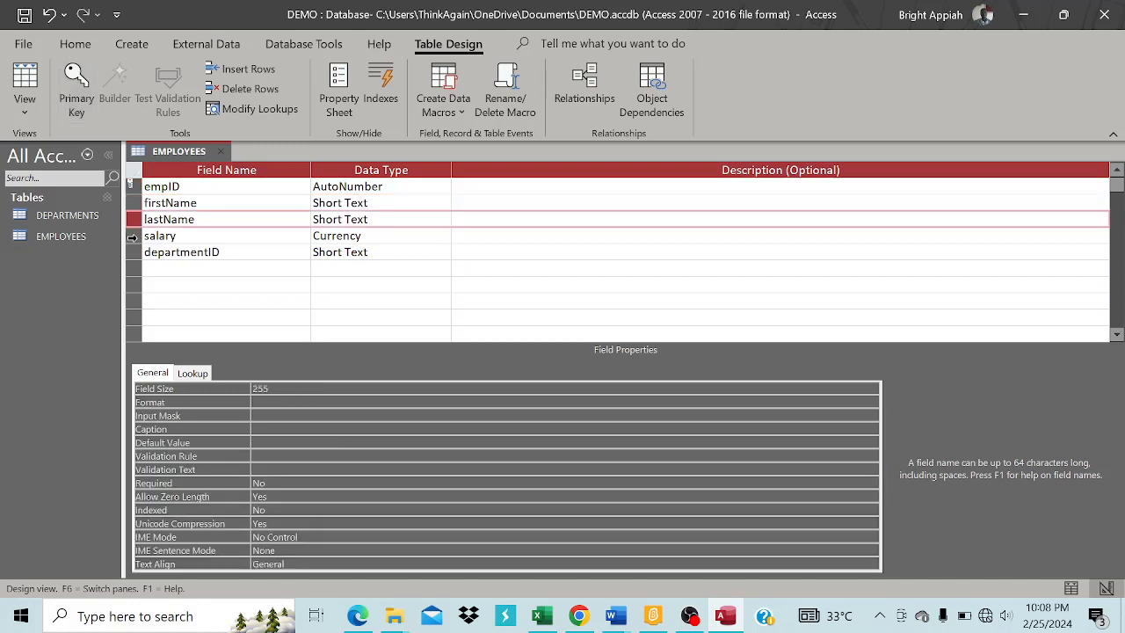
{"action": "left_click", "coordinate": [133, 236]}
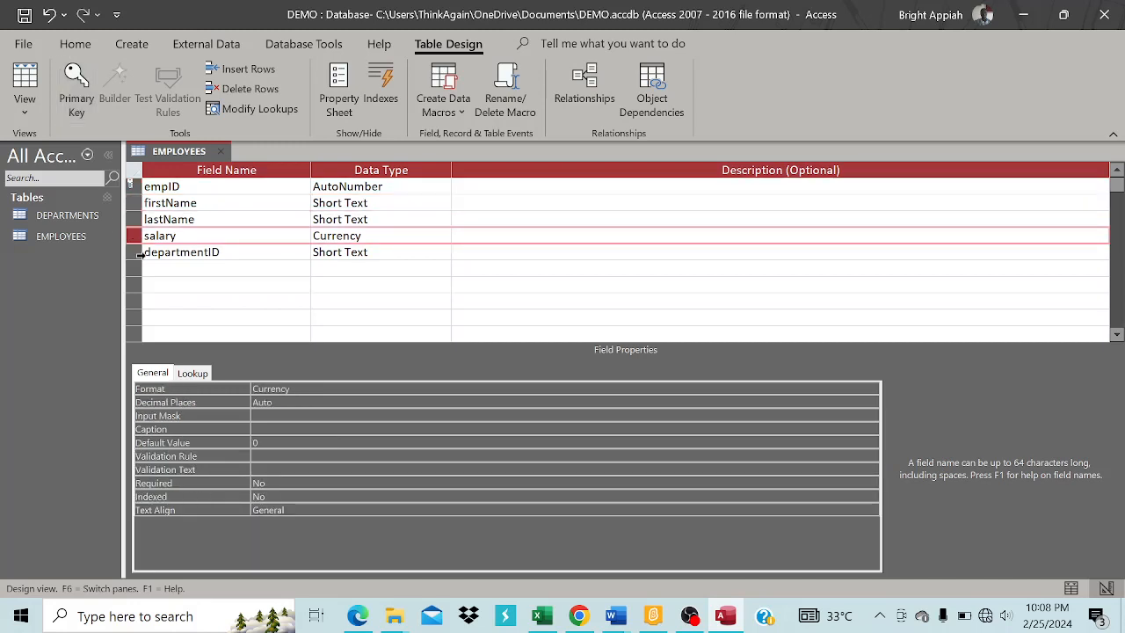
{"action": "left_click", "coordinate": [134, 252]}
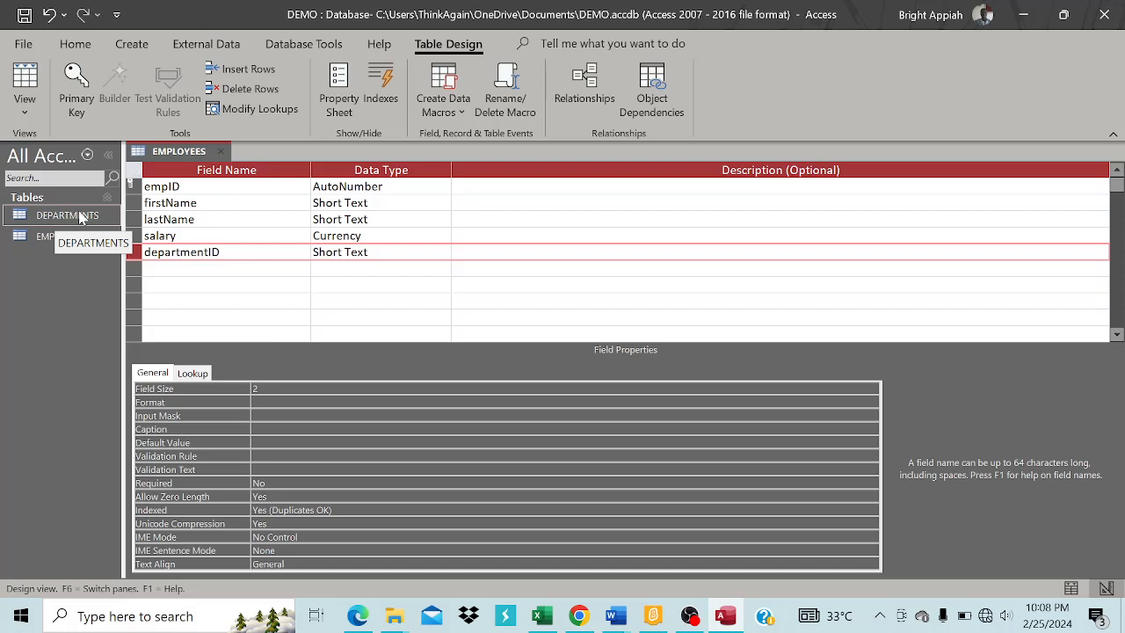
{"action": "left_click", "coordinate": [221, 155]}
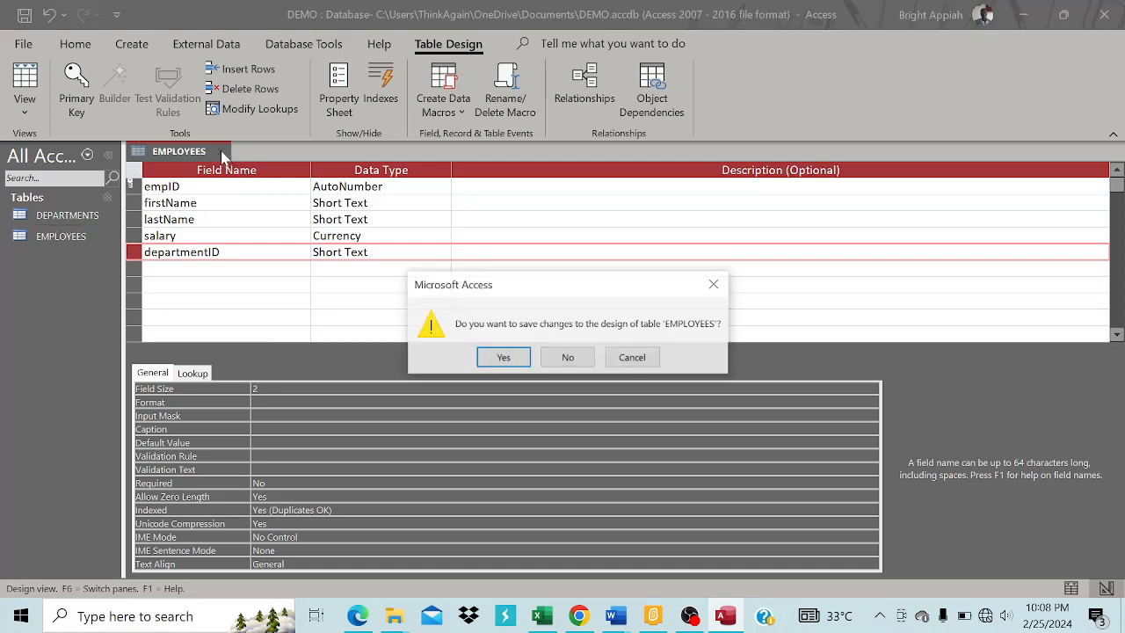
{"action": "left_click", "coordinate": [512, 363]}
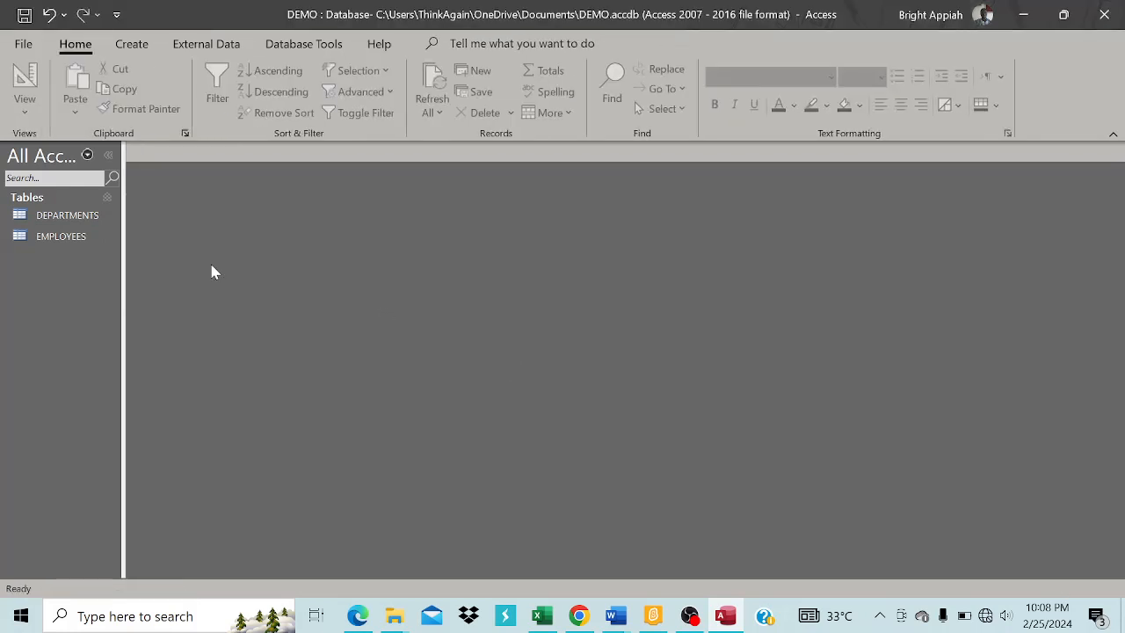
Open the DEPARTMENTS table and add a record with department ID 10 and department name ICT.
{"action": "left_click", "coordinate": [72, 222]}
{"action": "double_click", "coordinate": [72, 221]}
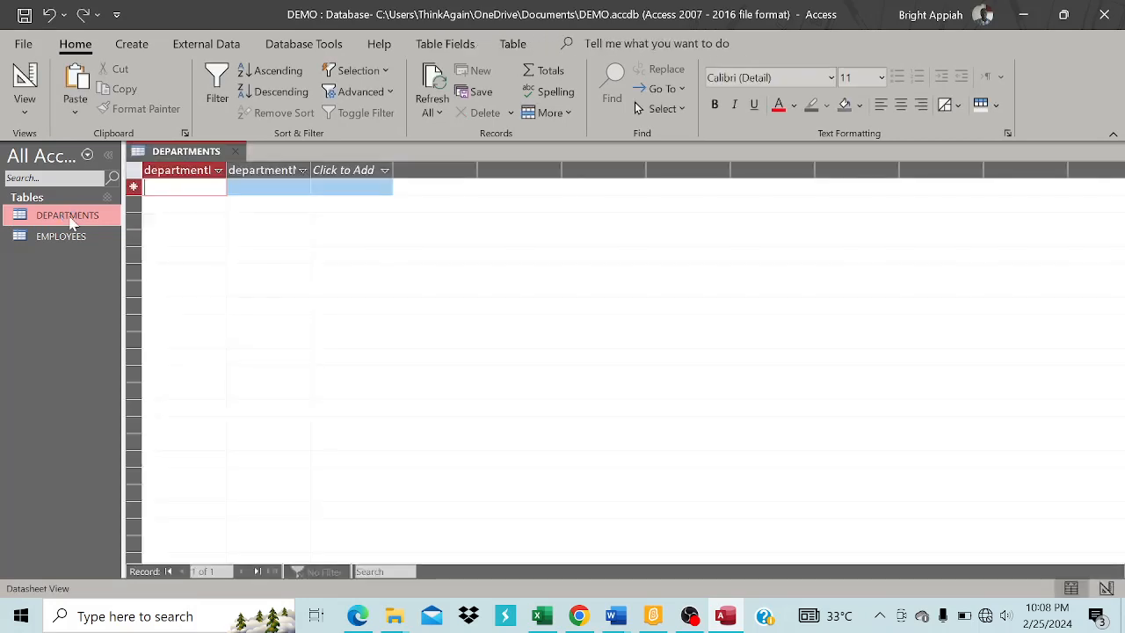
{"action": "type", "text": "10"}
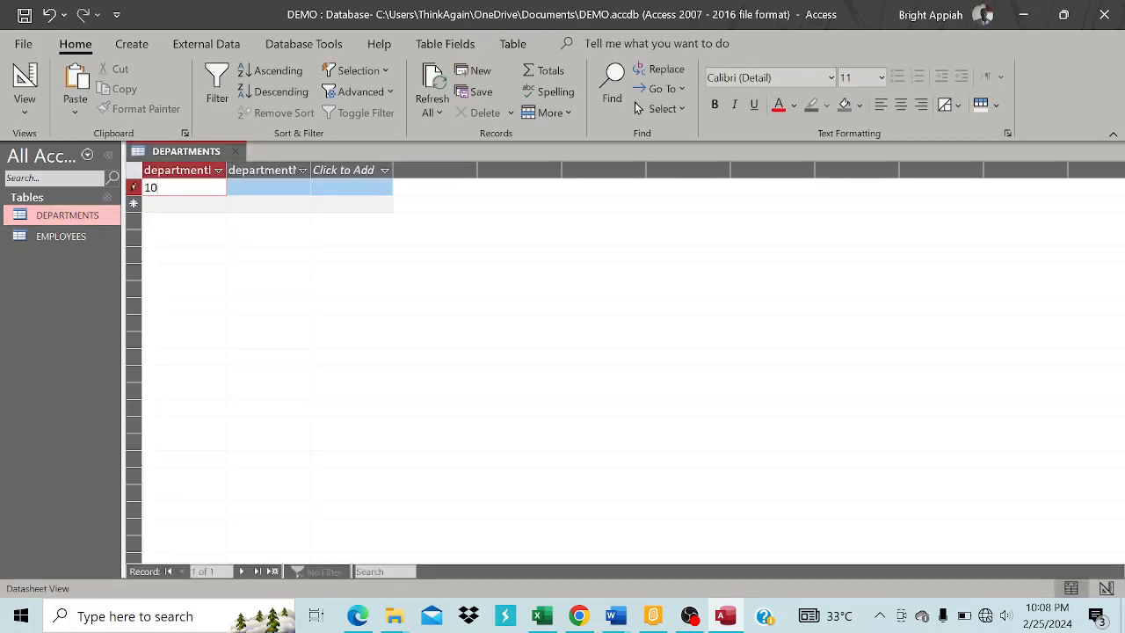
{"action": "key", "text": "Tab"}
{"action": "left_click", "coordinate": [302, 187]}
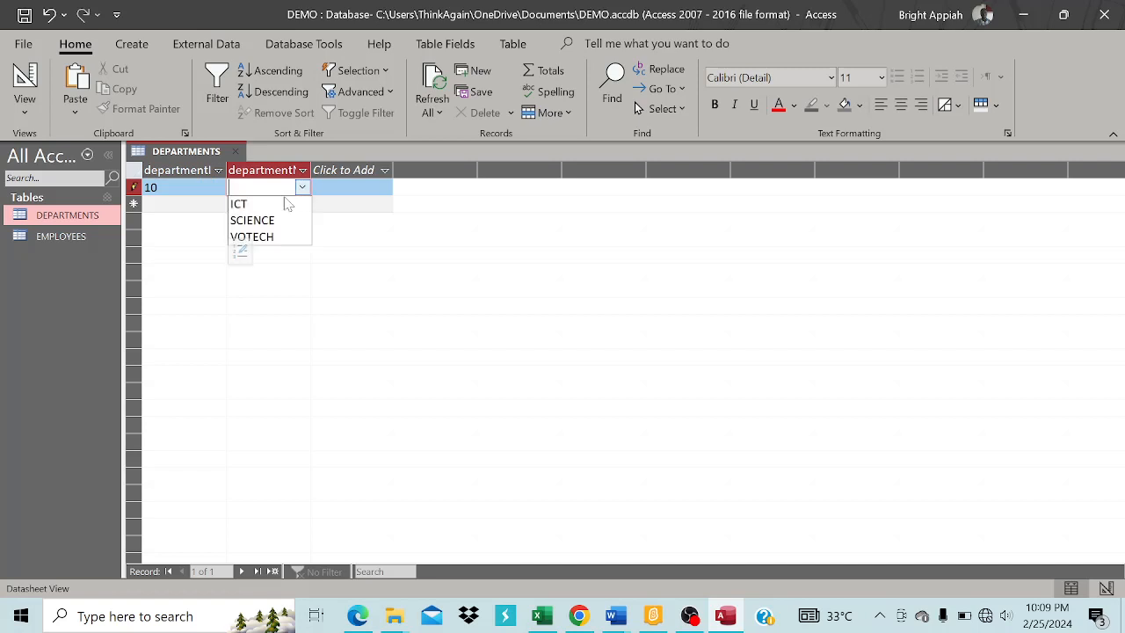
{"action": "left_click", "coordinate": [240, 203]}
{"action": "key", "text": "Tab"}
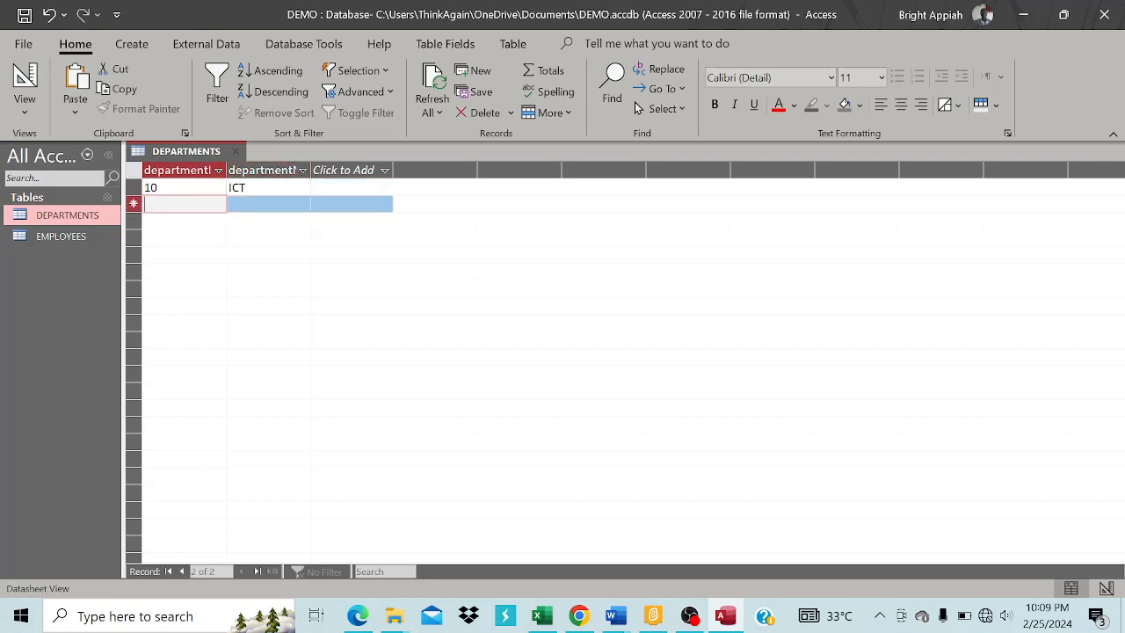
Add a second department record with ID 20 and the name SCIENCE.
{"action": "type", "text": "20"}
{"action": "key", "text": "Tab"}
{"action": "left_click", "coordinate": [301, 204]}
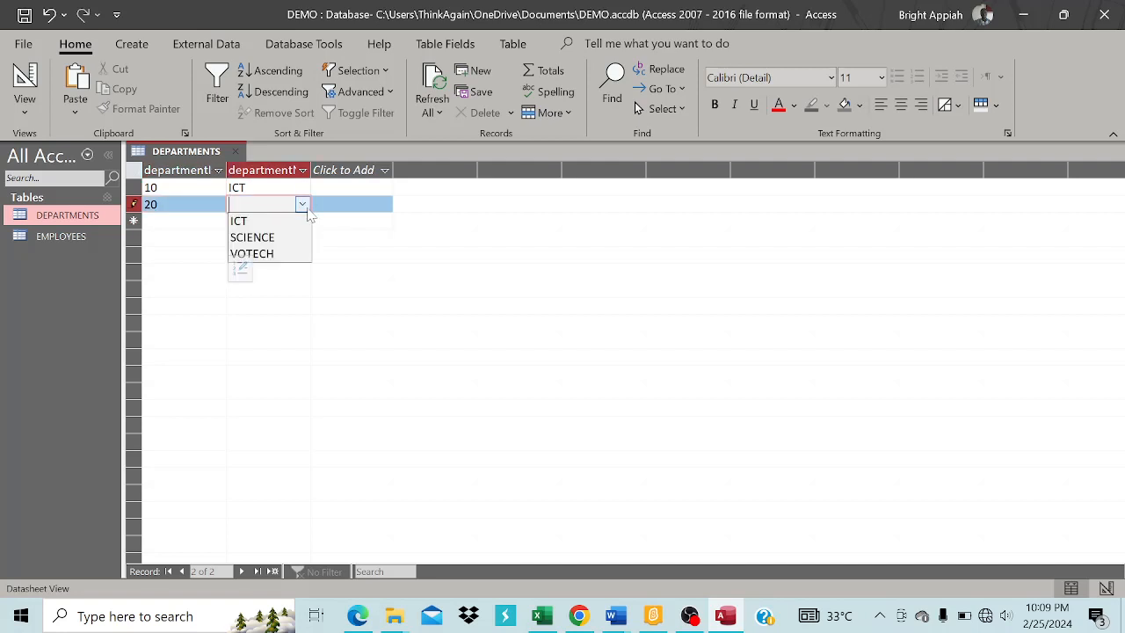
{"action": "left_click", "coordinate": [266, 237]}
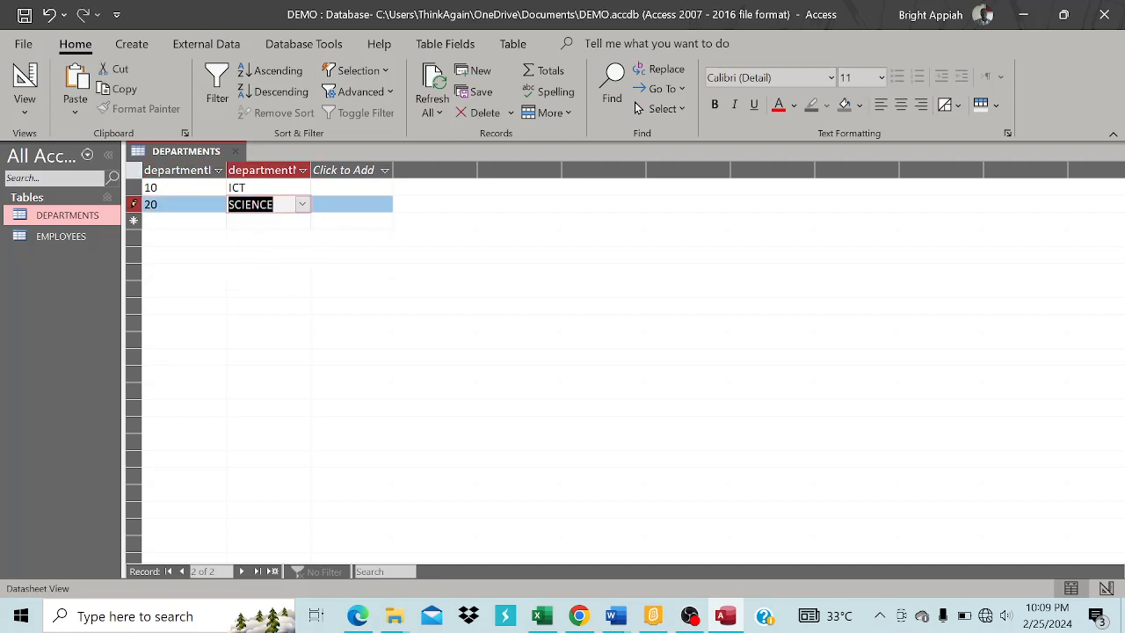
{"action": "key", "text": "Tab"}
Add a third department record with ID 30 and the name VOTECH, then close the DEPARTMENTS table.
{"action": "type", "text": "30"}
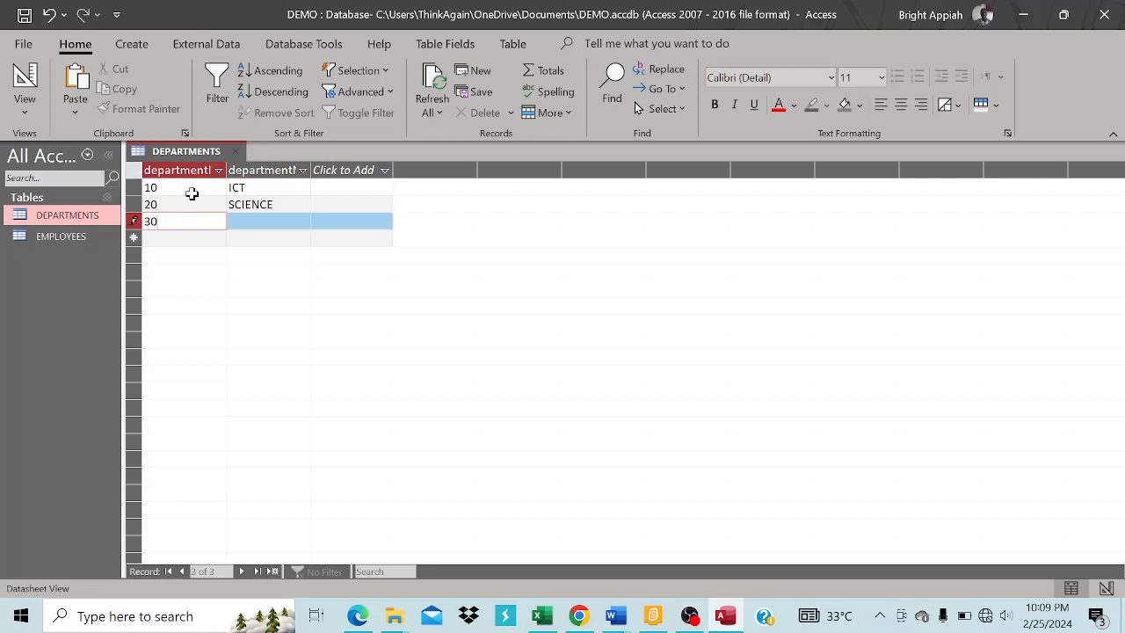
{"action": "key", "text": "Tab"}
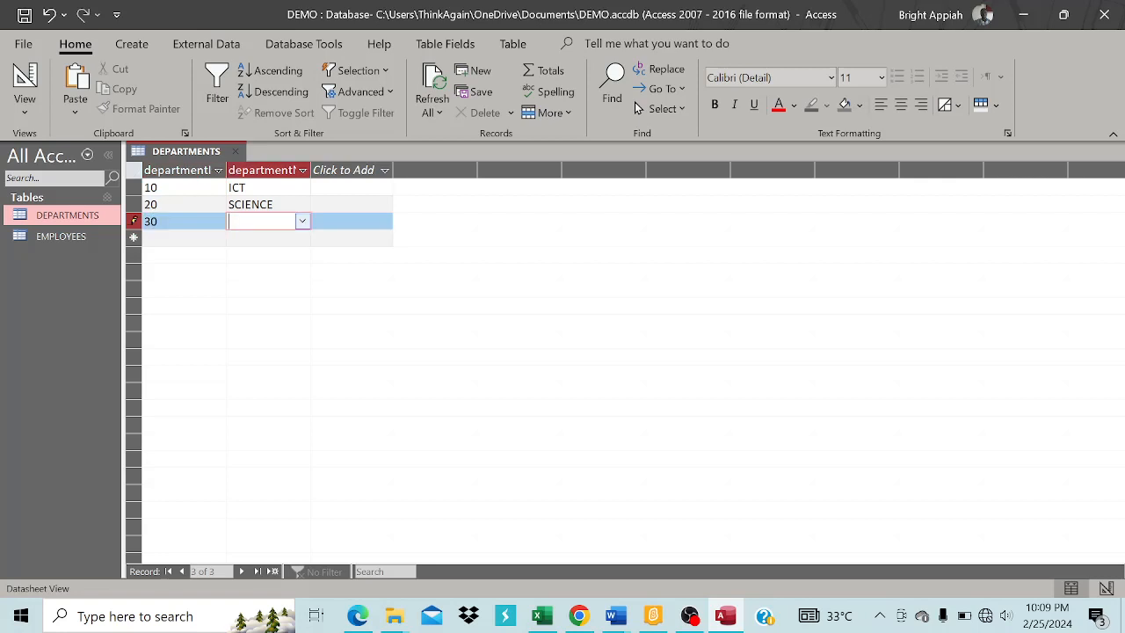
{"action": "left_click", "coordinate": [301, 221]}
{"action": "left_click", "coordinate": [259, 273]}
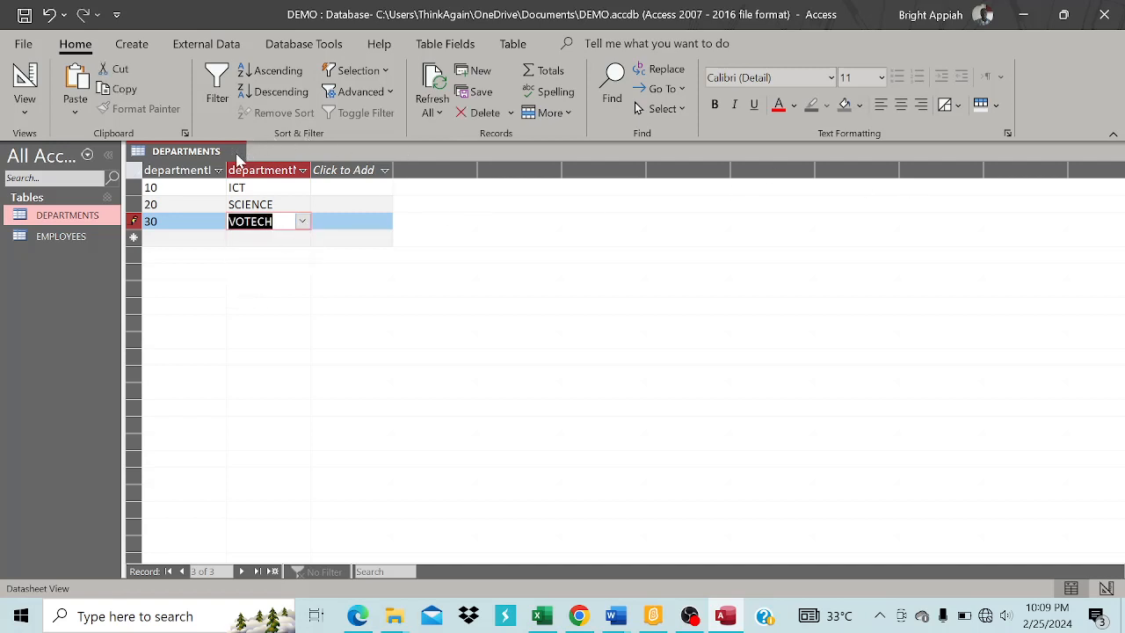
{"action": "left_click", "coordinate": [236, 156]}
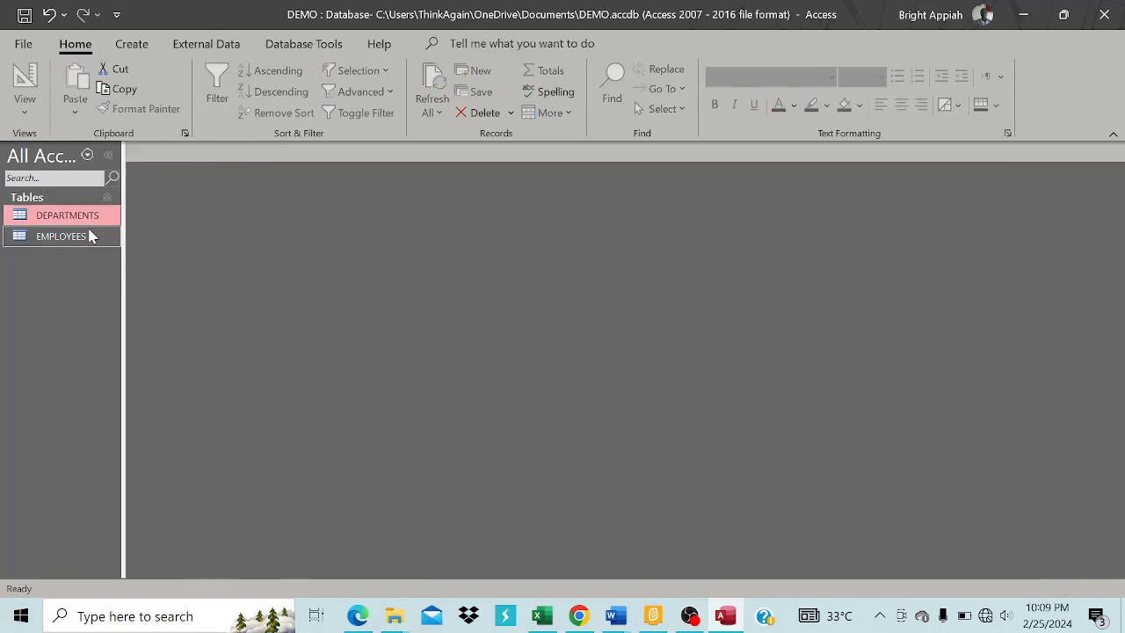
Open the EMPLOYEES table and enter the first employee's first and last name in a new record.
{"action": "double_click", "coordinate": [65, 242]}
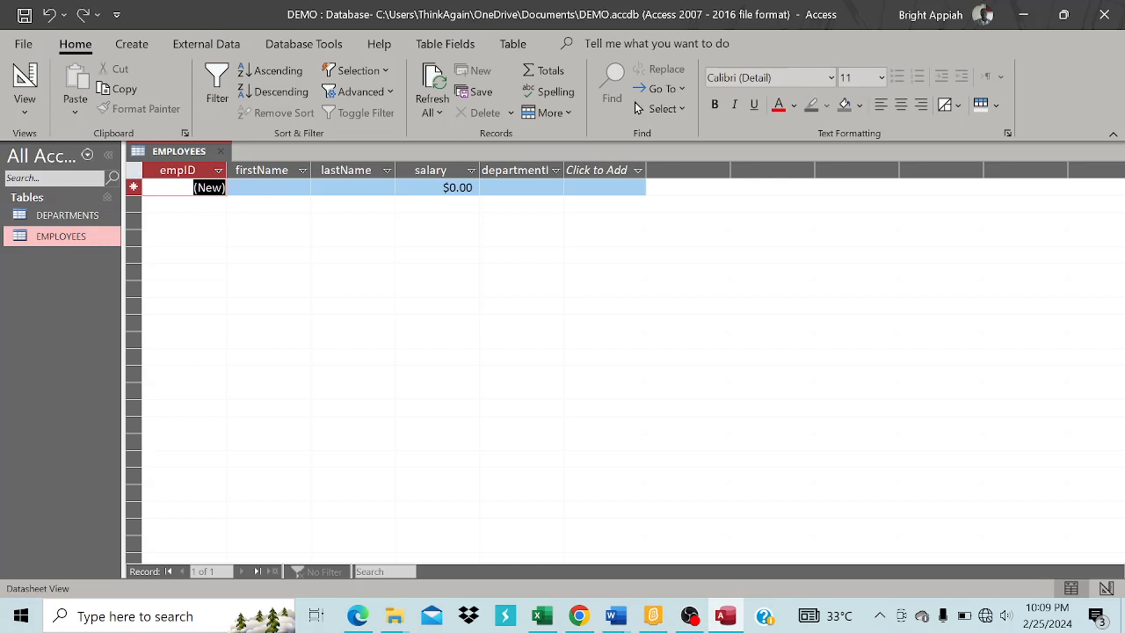
{"action": "key", "text": "Tab"}
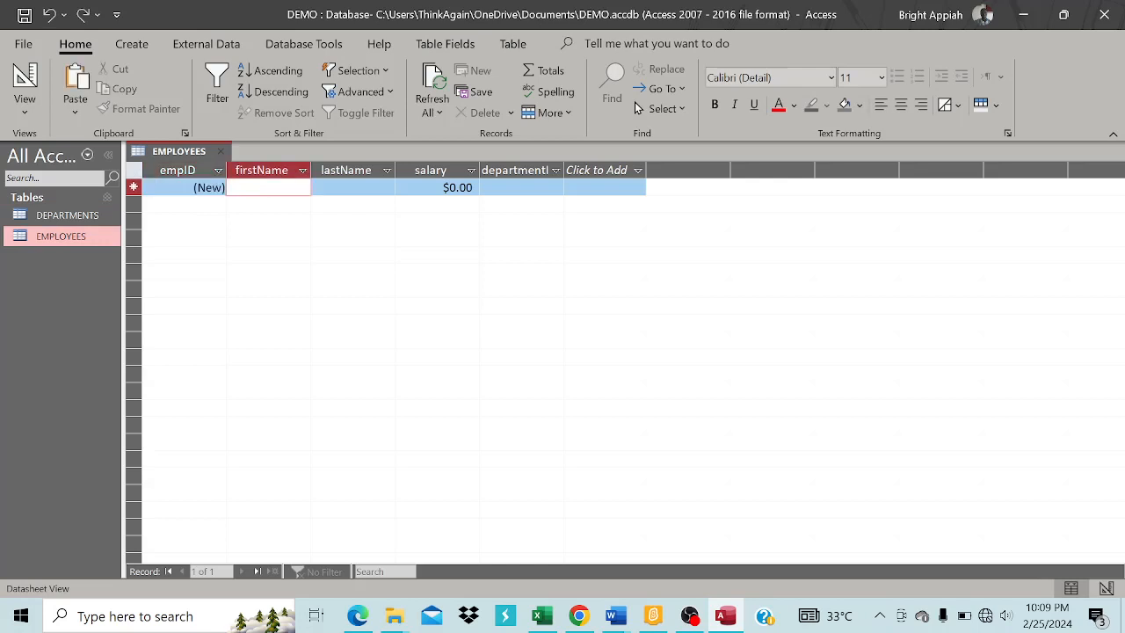
{"action": "key", "text": "Caps_Lock"}
{"action": "type", "text": "SAR"}
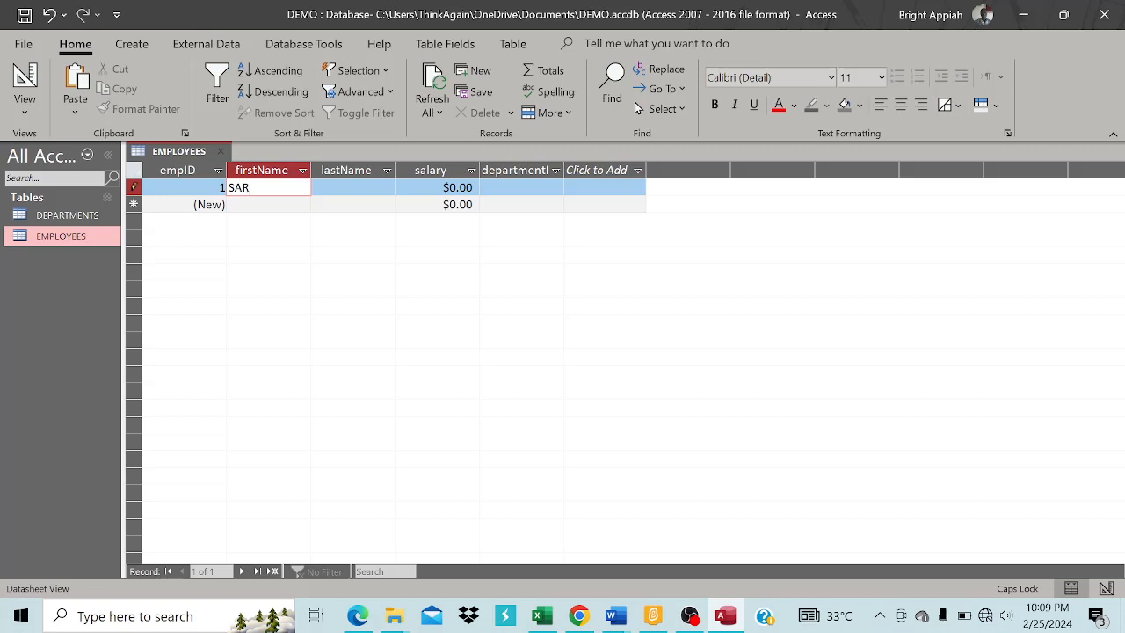
{"action": "type", "text": "A"}
{"action": "key", "text": "Tab"}
{"action": "type", "text": "APPIAH"}
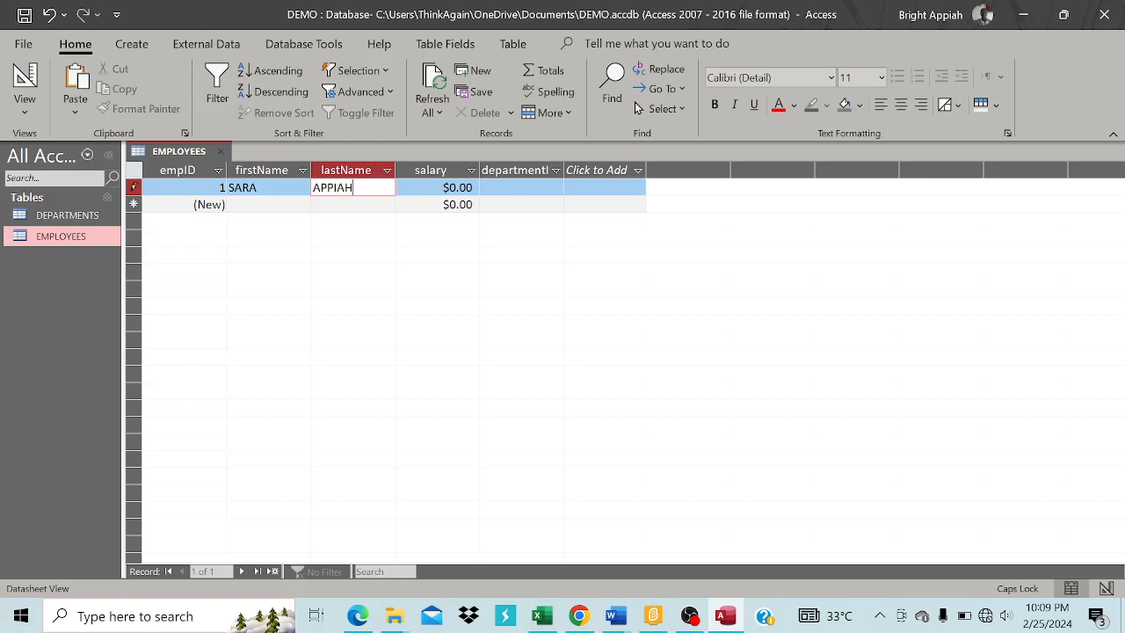
Set the first employee's salary to 560 and department ID to 10, completing the record.
{"action": "key", "text": "Tab"}
{"action": "key", "text": "Delete"}
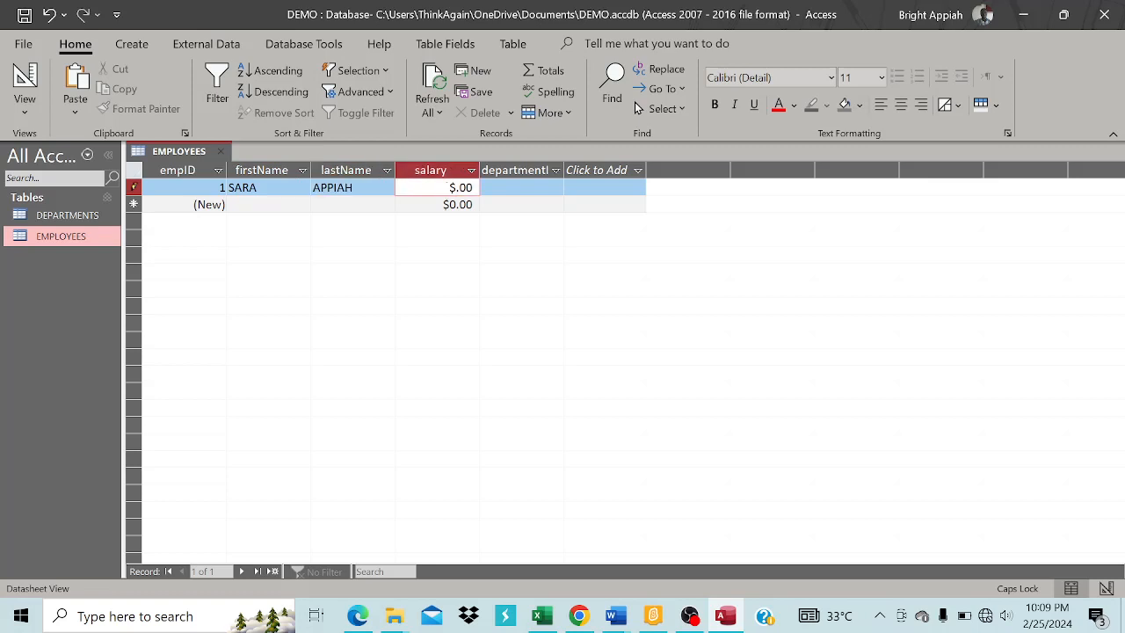
{"action": "type", "text": "560"}
{"action": "key", "text": "Tab"}
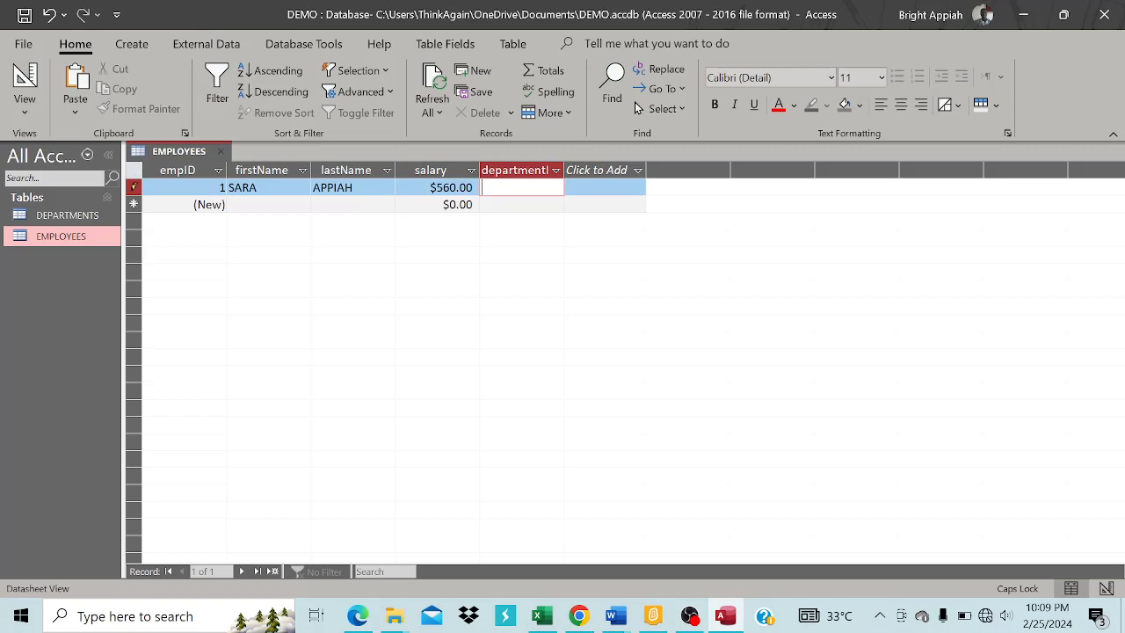
{"action": "type", "text": "10"}
{"action": "key", "text": "Tab"}
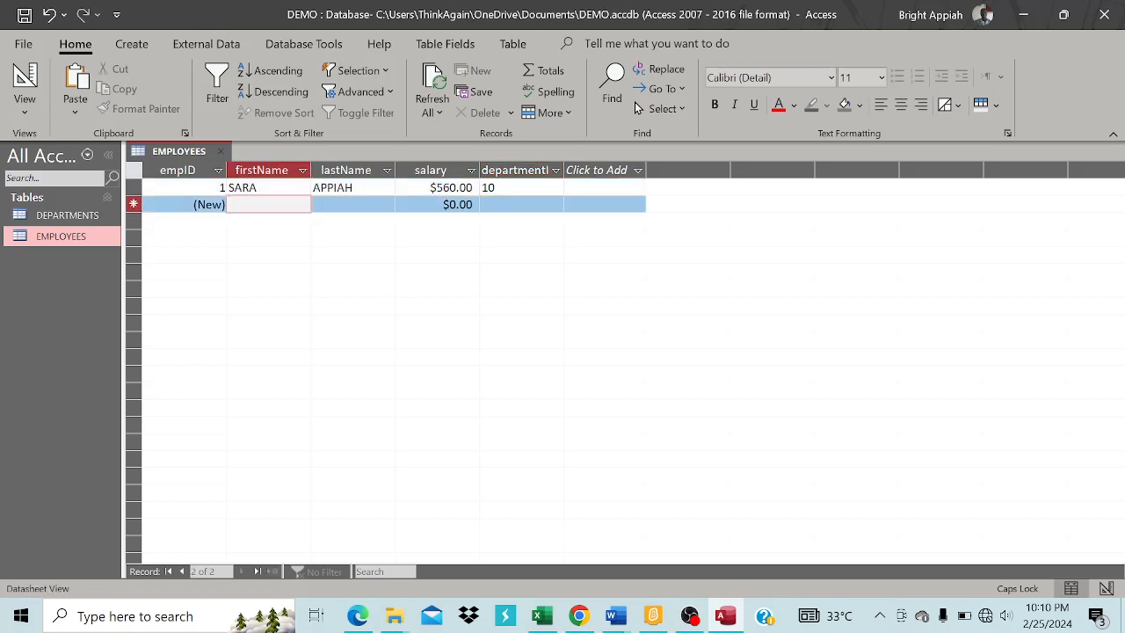
Enter the second employee's first and last name in a new record of the EMPLOYEES table.
{"action": "type", "text": "BEN"}
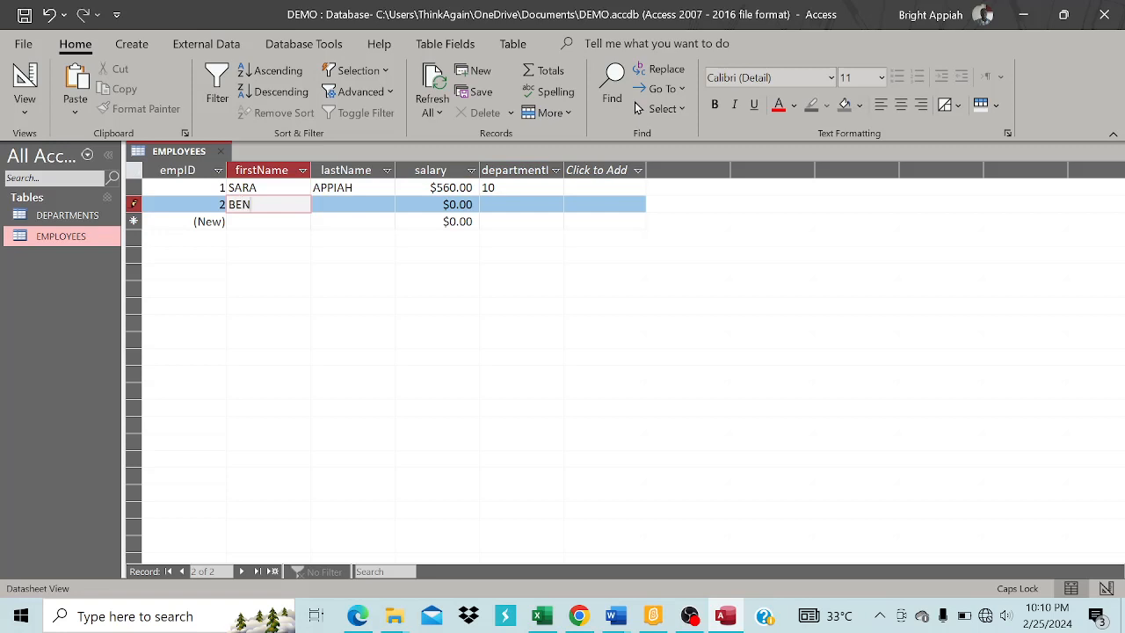
{"action": "key", "text": "Tab"}
{"action": "type", "text": "A"}
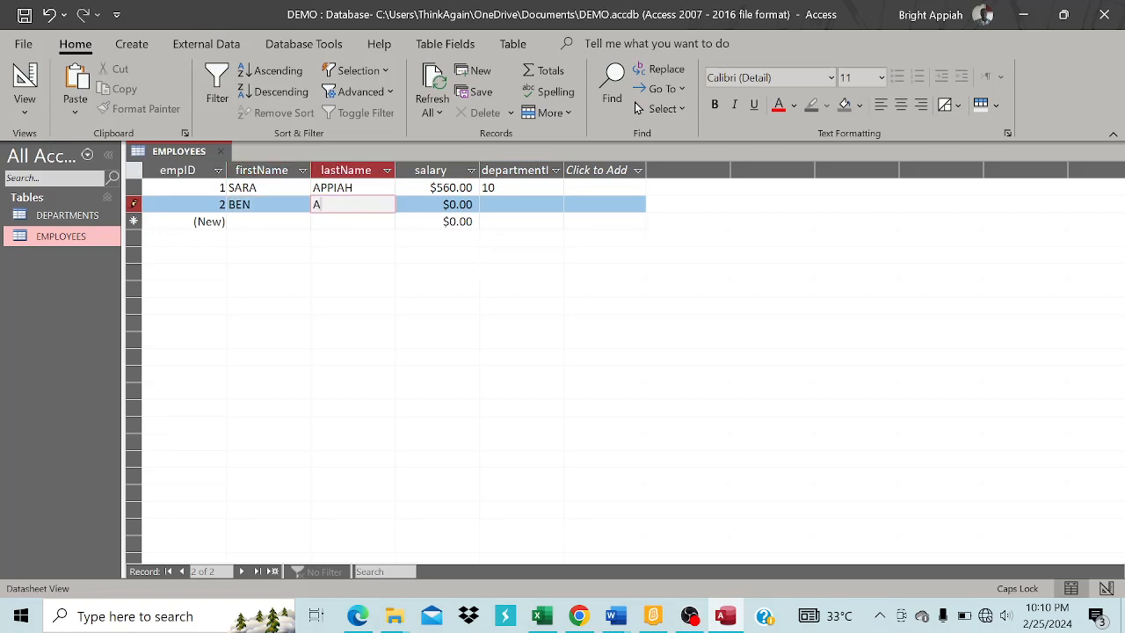
{"action": "type", "text": "DI"}
Try to set the second employee's salary to 34 and choose to enter a new value.
{"action": "left_click", "coordinate": [443, 204]}
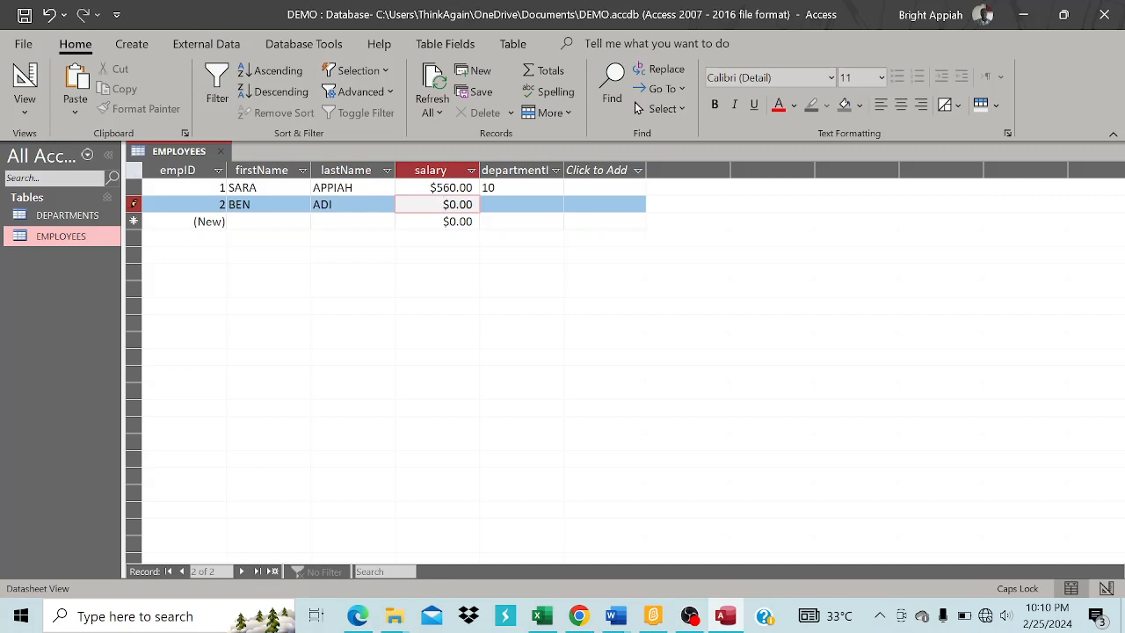
{"action": "type", "text": "34"}
{"action": "left_click", "coordinate": [504, 205]}
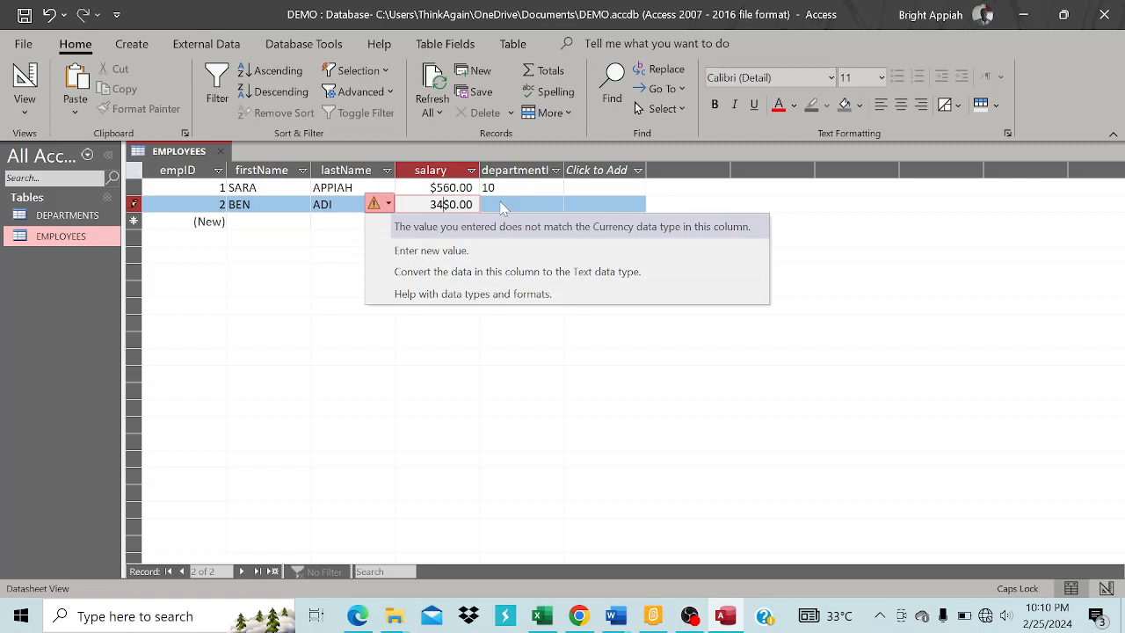
{"action": "key", "text": "Up"}
{"action": "key", "text": "Up"}
{"action": "key", "text": "Up"}
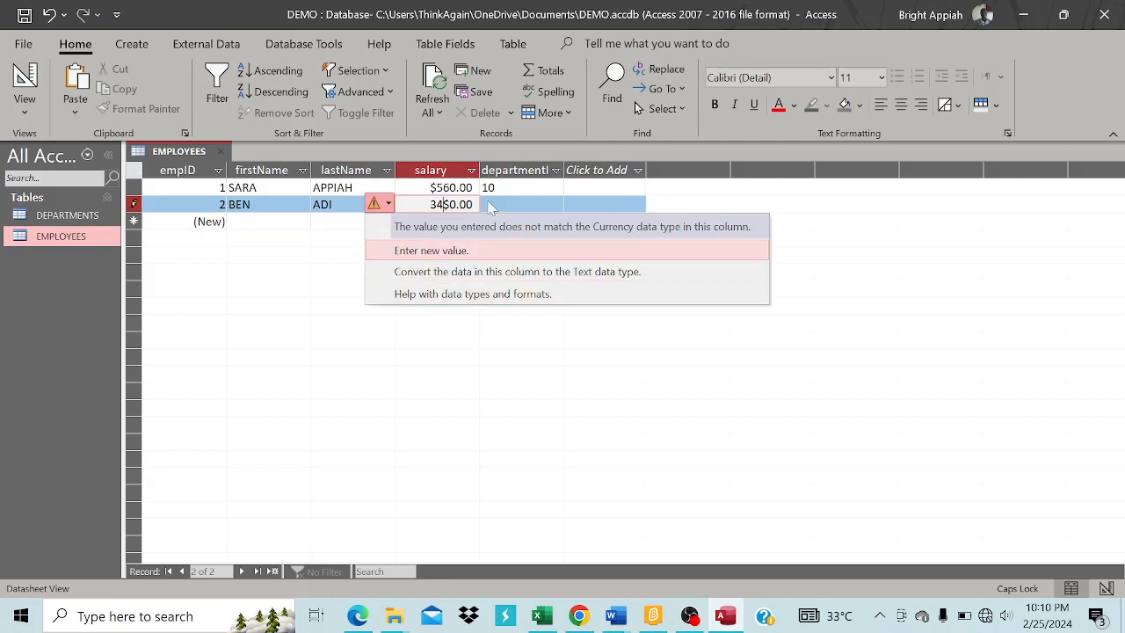
{"action": "key", "text": "Return"}
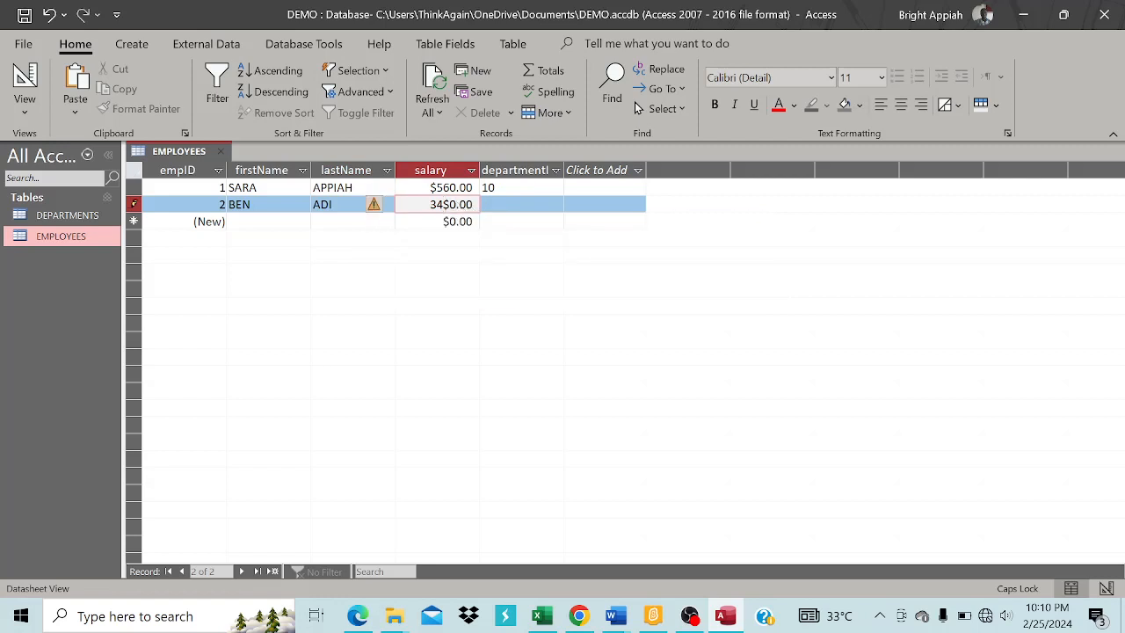
Set the second employee's salary to 54 and department ID to 20, completing the record.
{"action": "key", "text": "BackSpace"}
{"action": "key", "text": "BackSpace"}
{"action": "key", "text": "BackSpace"}
{"action": "key", "text": "BackSpace"}
{"action": "type", "text": "54"}
{"action": "key", "text": "Tab"}
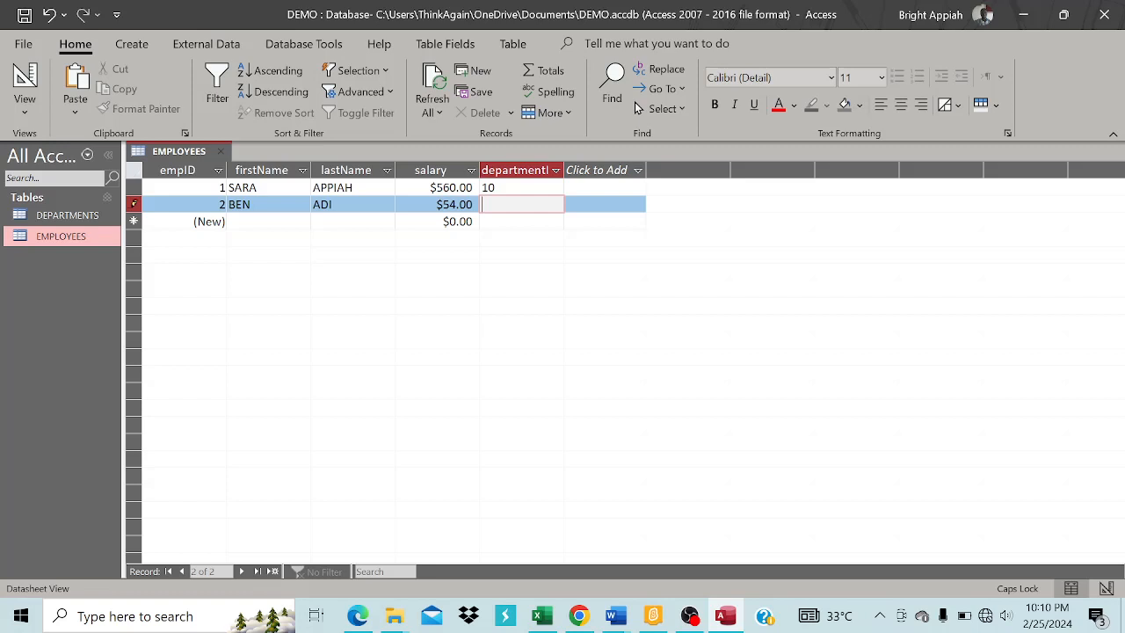
{"action": "type", "text": "20"}
{"action": "left_click", "coordinate": [229, 222]}
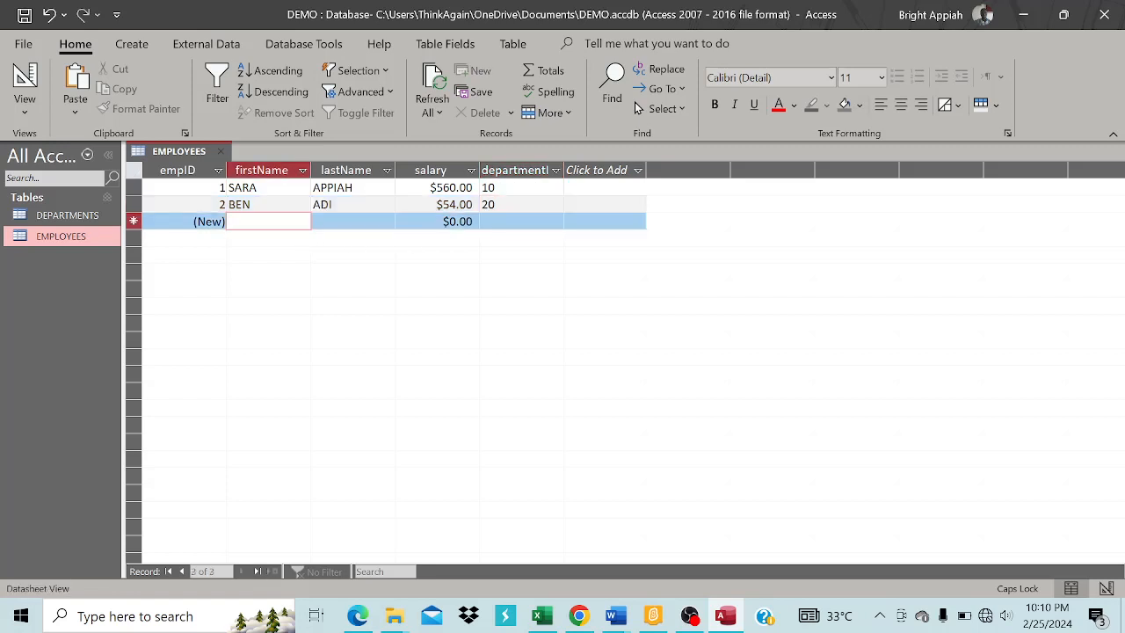
Add a third employee record with first name, last name and department ID 30, and close the EMPLOYEES table.
{"action": "type", "text": "RIA"}
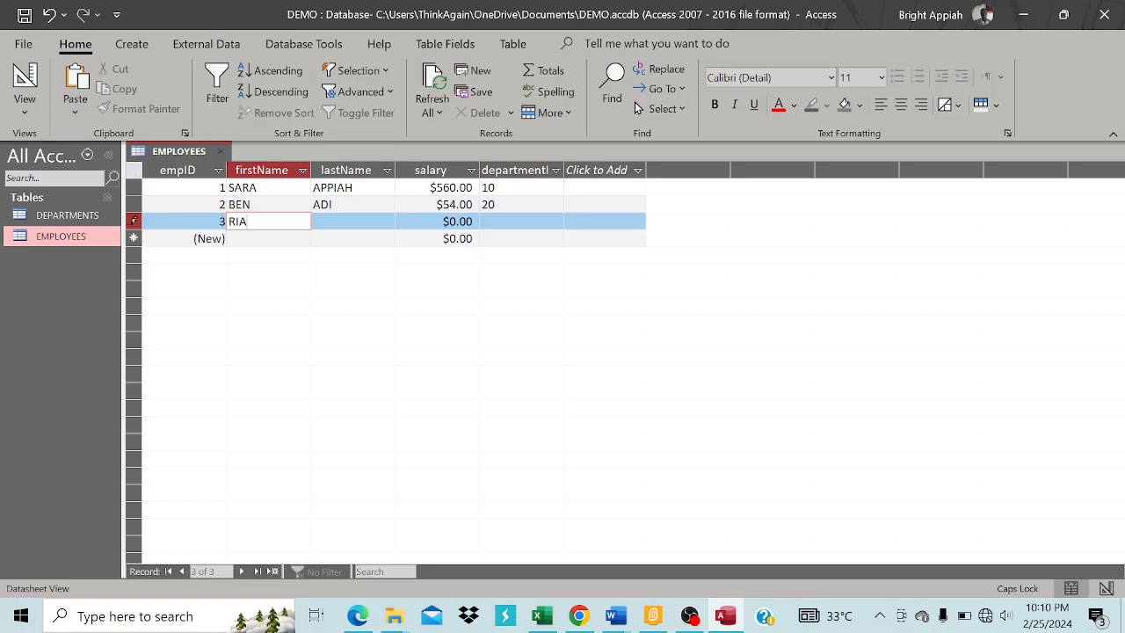
{"action": "key", "text": "Tab"}
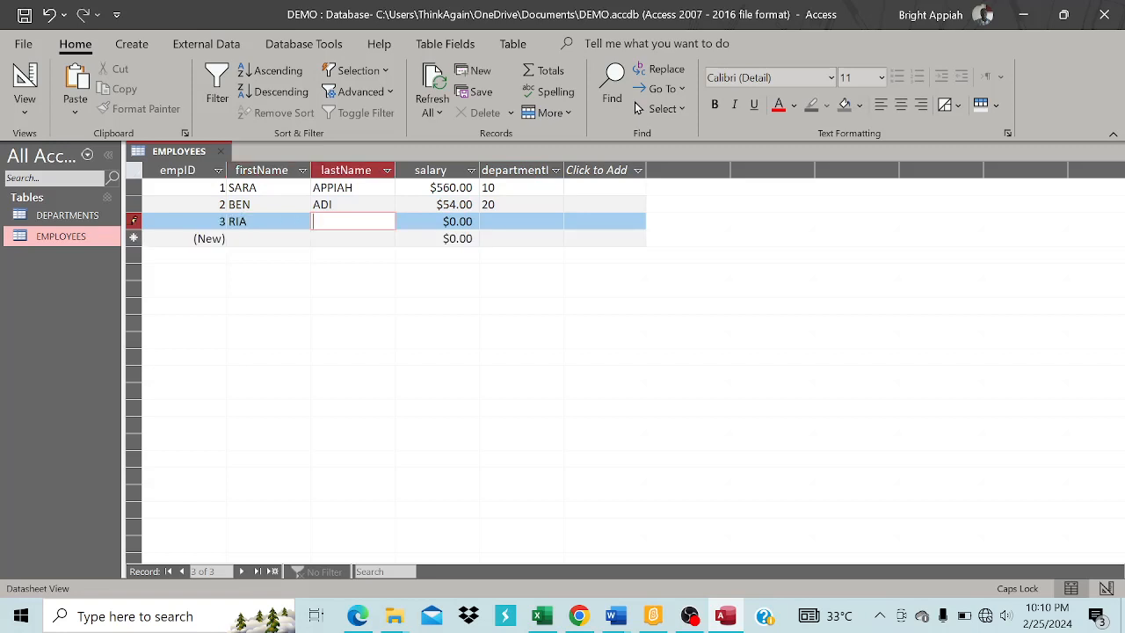
{"action": "type", "text": "SARPONG"}
{"action": "key", "text": "Tab"}
{"action": "key", "text": "Tab"}
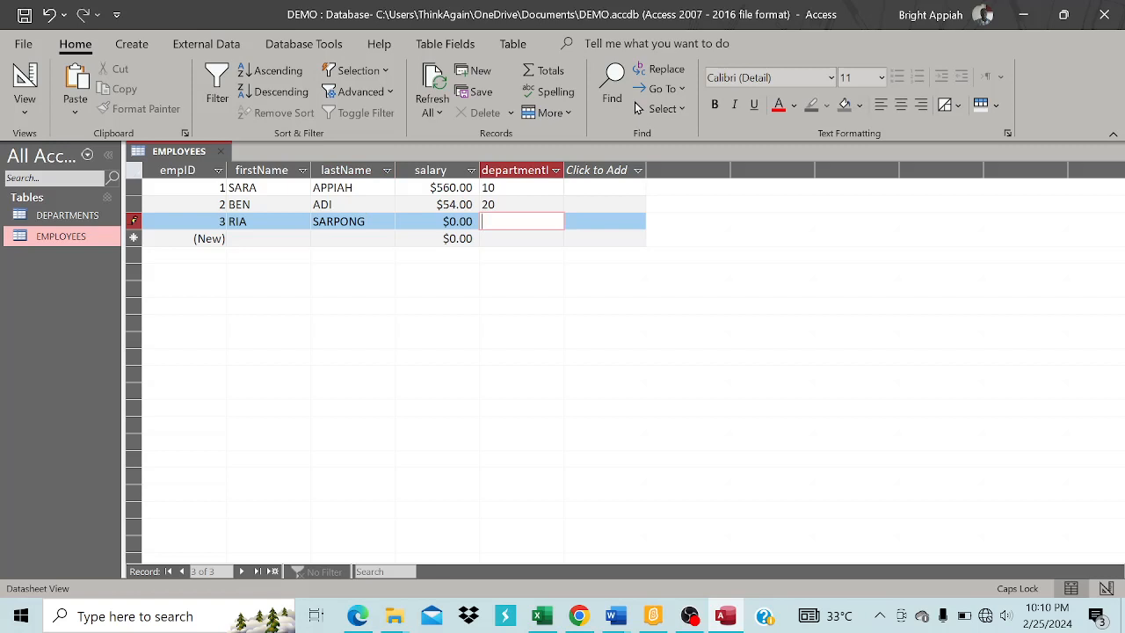
{"action": "type", "text": "30"}
{"action": "left_click", "coordinate": [221, 153]}
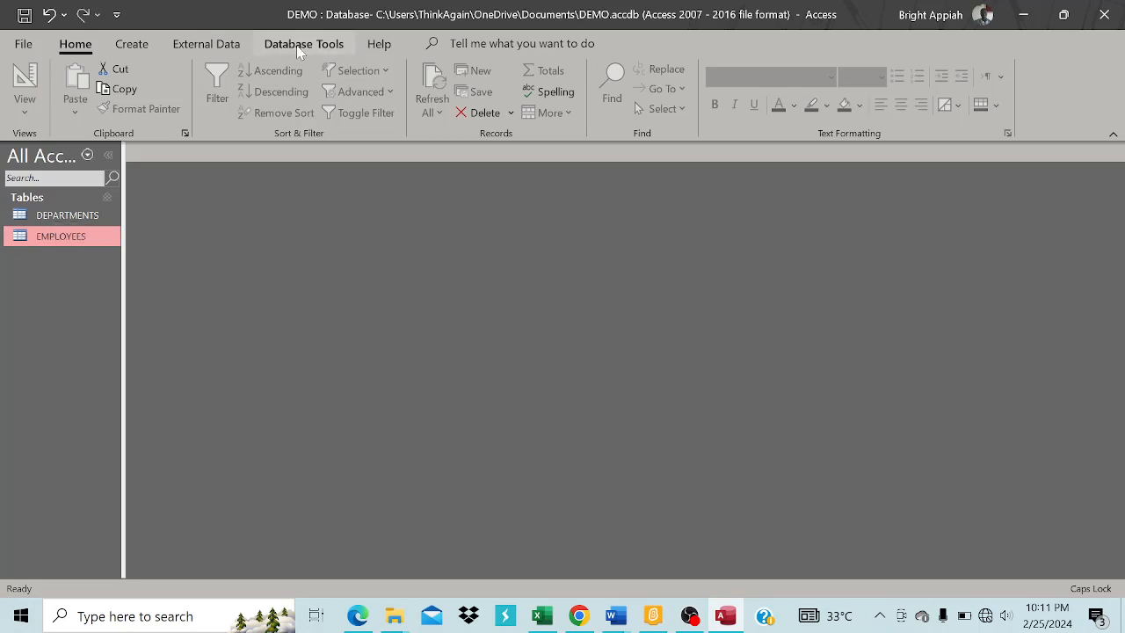
Open the database relationships layout, add the DEPARTMENTS and EMPLOYEES tables, and space them apart.
{"action": "left_click", "coordinate": [299, 48]}
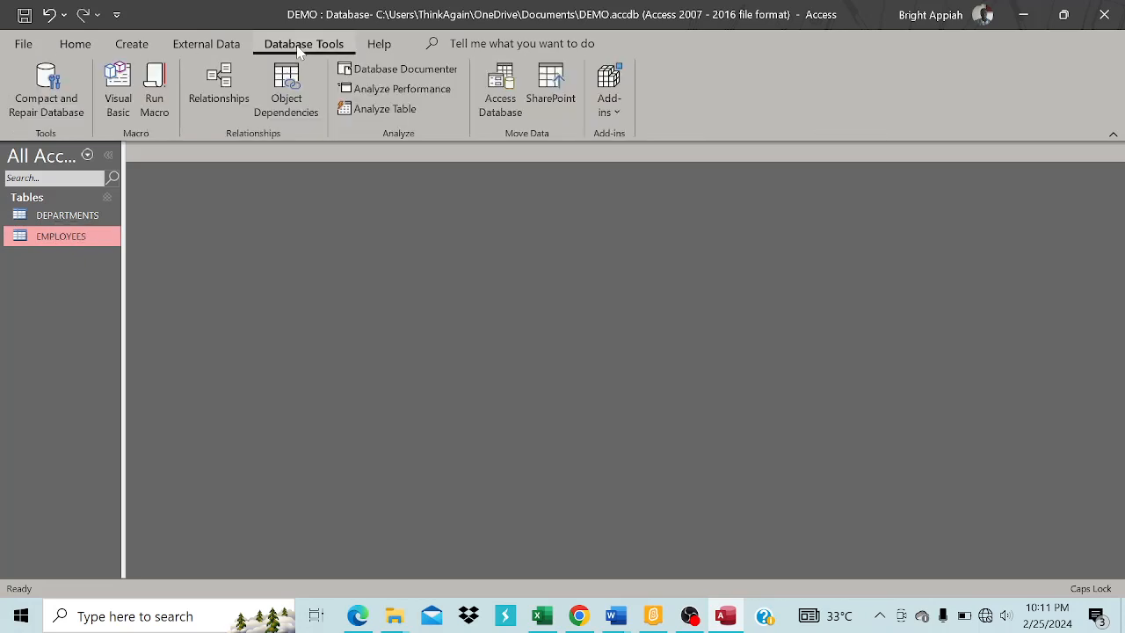
{"action": "left_click", "coordinate": [220, 84]}
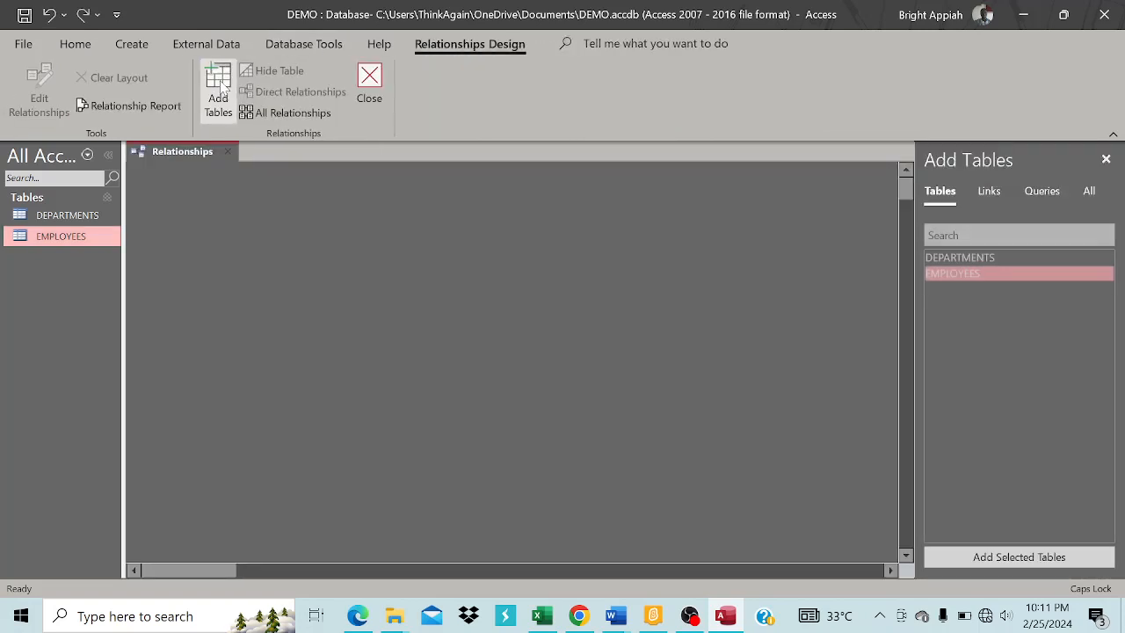
{"action": "double_click", "coordinate": [971, 259]}
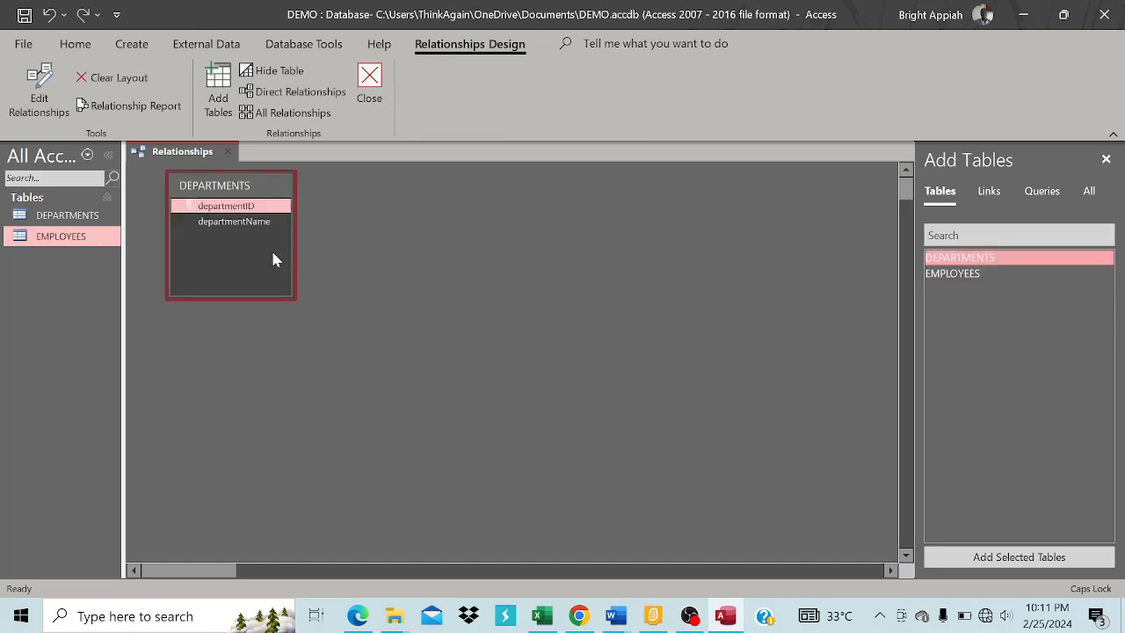
{"action": "double_click", "coordinate": [959, 275]}
{"action": "left_click_drag", "start_coordinate": [439, 182], "coordinate": [618, 216]}
{"action": "left_click", "coordinate": [277, 187]}
{"action": "left_click_drag", "start_coordinate": [278, 190], "coordinate": [352, 232]}
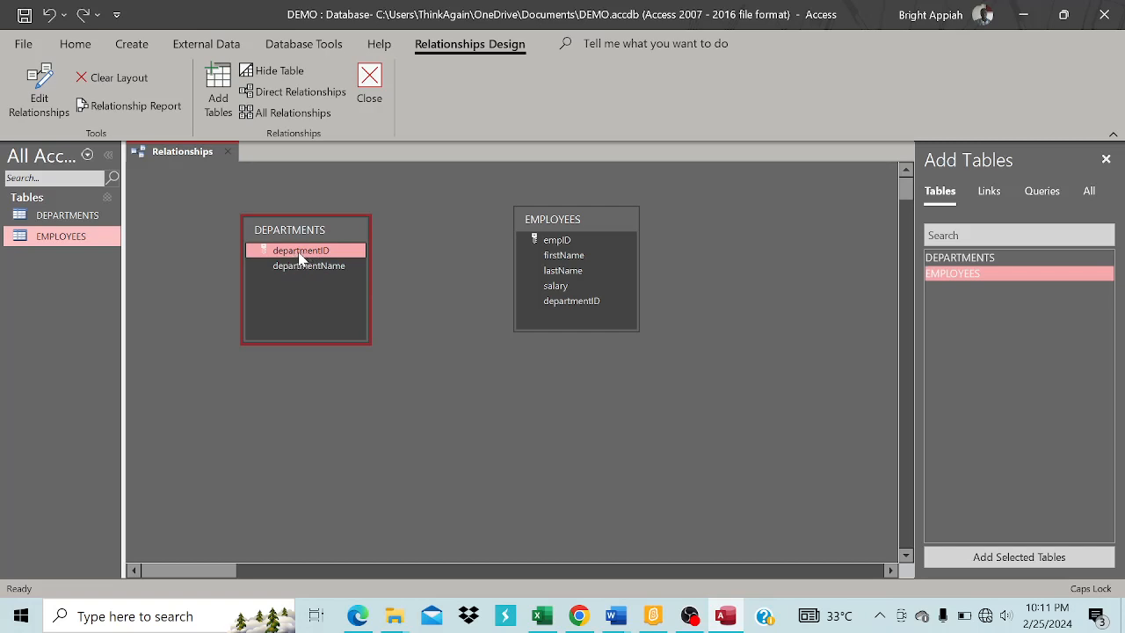
Create a one-to-many relationship from departmentID in DEPARTMENTS to departmentID in EMPLOYEES with Enforce Referential Integrity on.
{"action": "left_click_drag", "start_coordinate": [300, 255], "coordinate": [580, 306]}
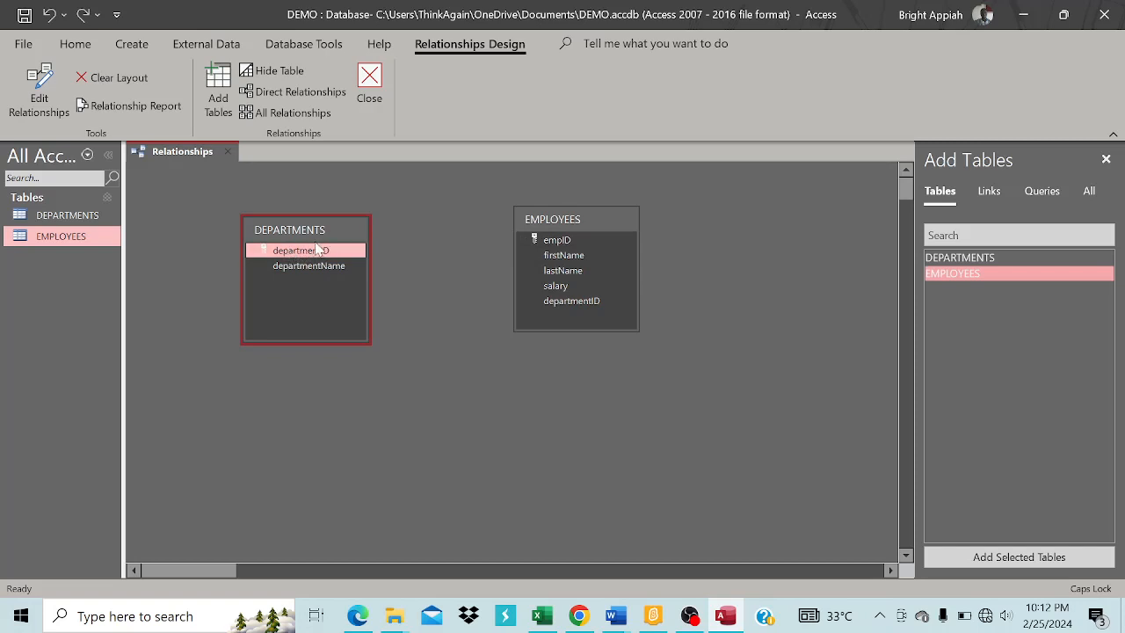
{"action": "left_click_drag", "start_coordinate": [297, 255], "coordinate": [581, 305]}
{"action": "left_click_drag", "start_coordinate": [557, 248], "coordinate": [570, 298]}
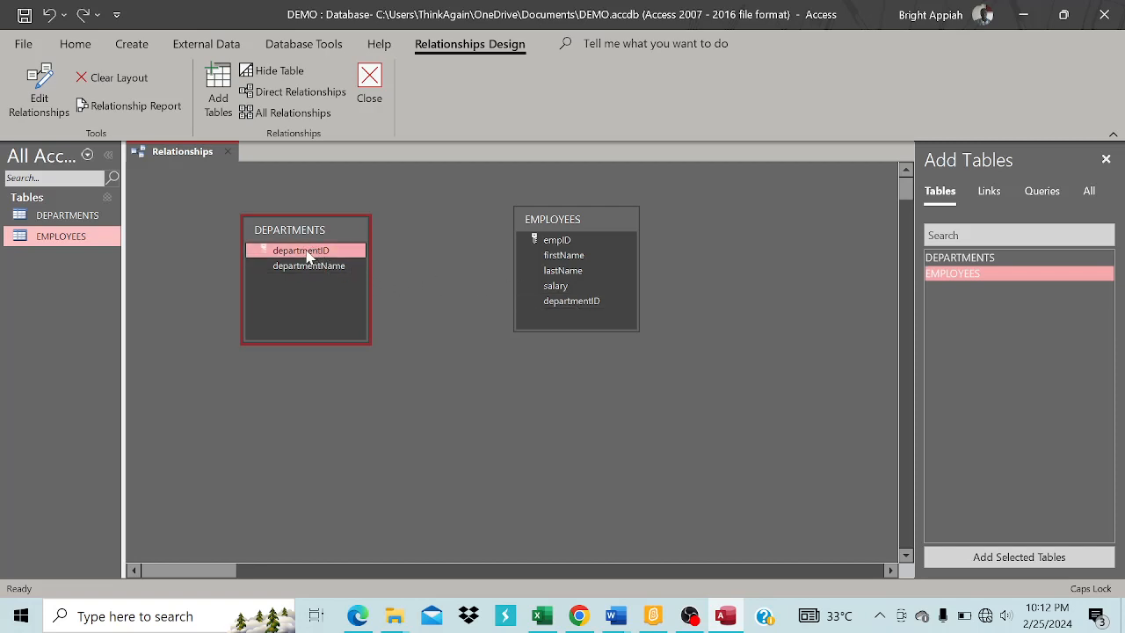
{"action": "left_click_drag", "start_coordinate": [308, 255], "coordinate": [570, 304]}
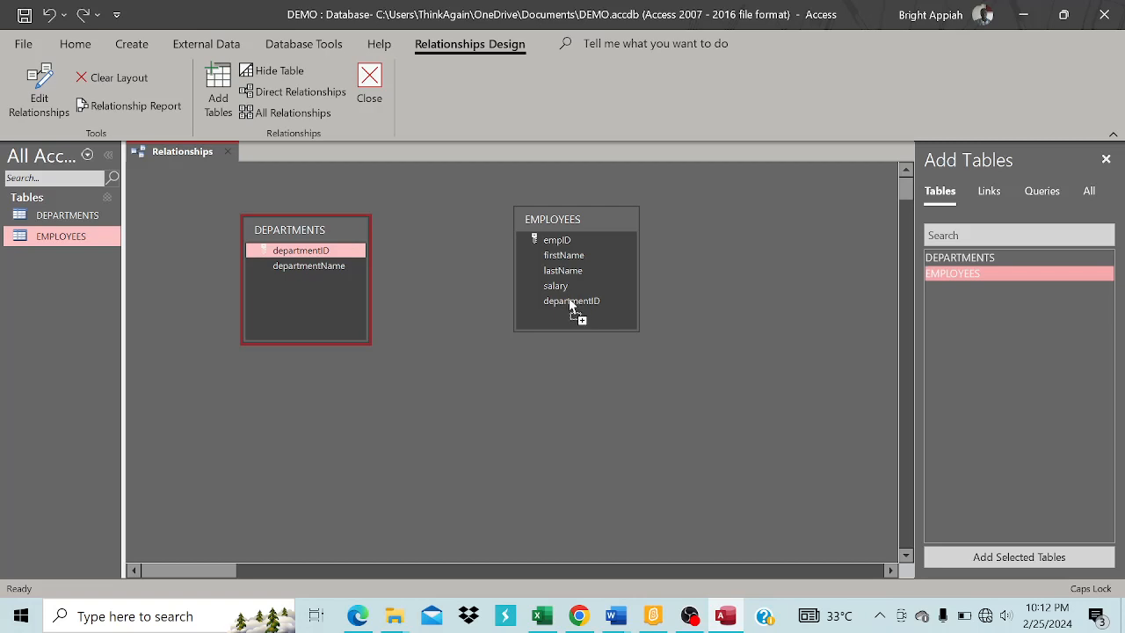
{"action": "left_click_drag", "start_coordinate": [558, 305], "coordinate": [558, 306]}
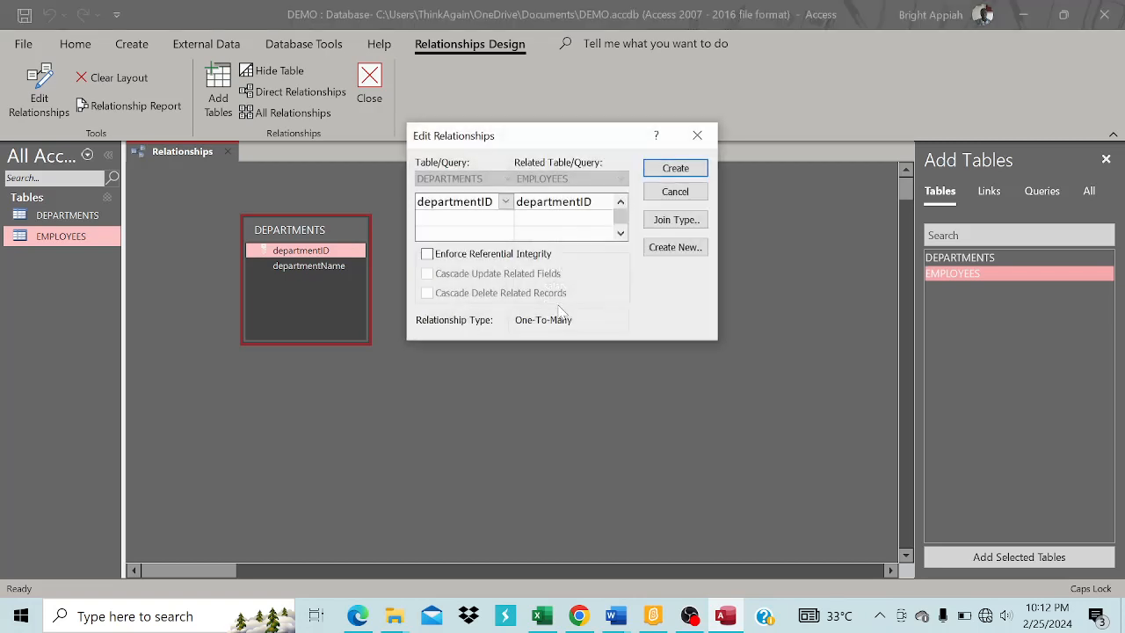
{"action": "left_click_drag", "start_coordinate": [545, 134], "coordinate": [531, 306]}
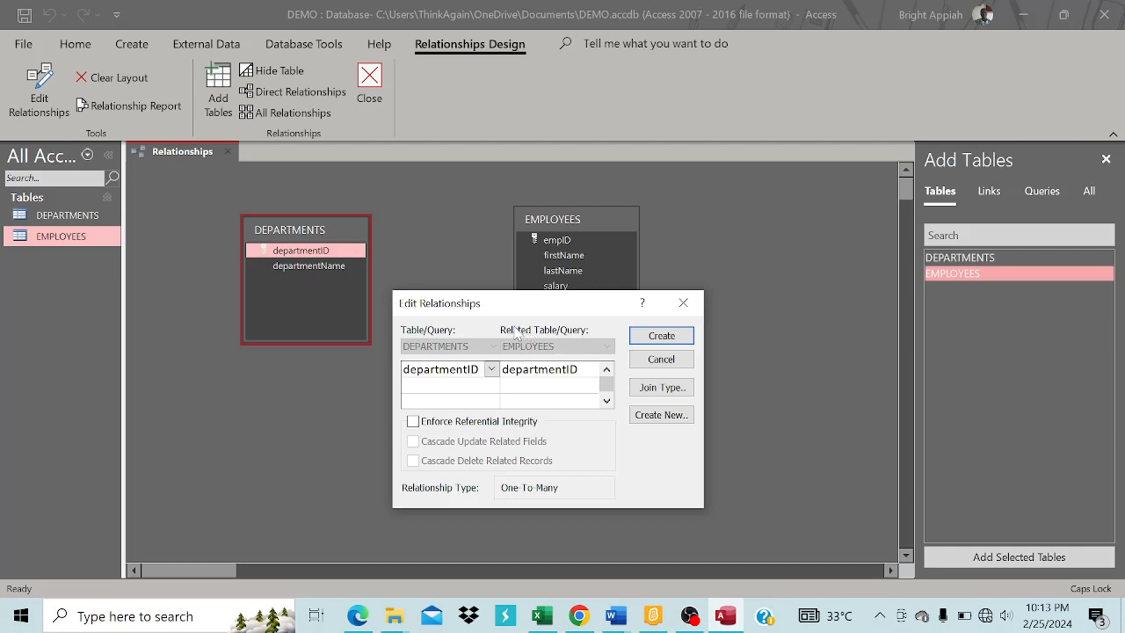
{"action": "left_click", "coordinate": [419, 425]}
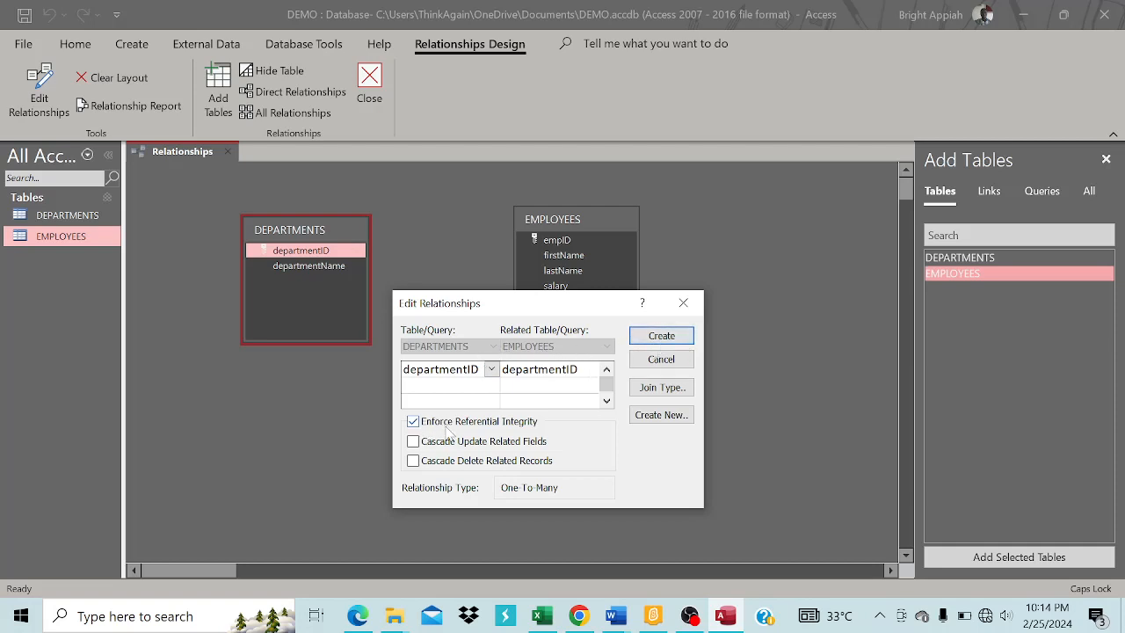
{"action": "left_click", "coordinate": [665, 342]}
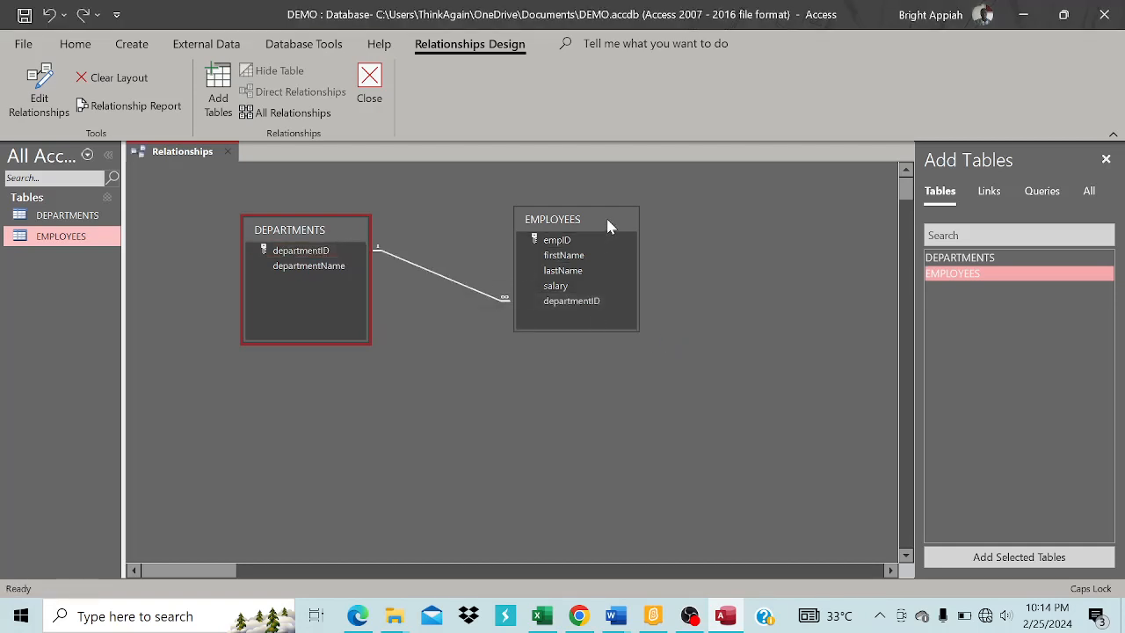
Move the EMPLOYEES table farther from DEPARTMENTS, save the relationships layout and close it.
{"action": "left_click_drag", "start_coordinate": [609, 226], "coordinate": [744, 247]}
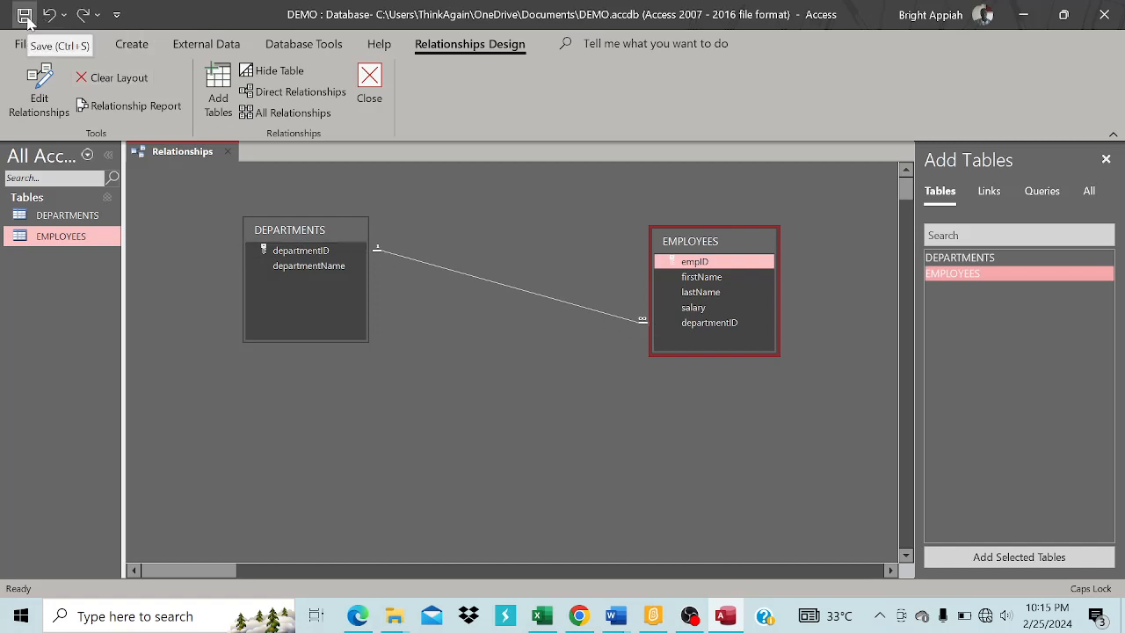
{"action": "left_click", "coordinate": [25, 15]}
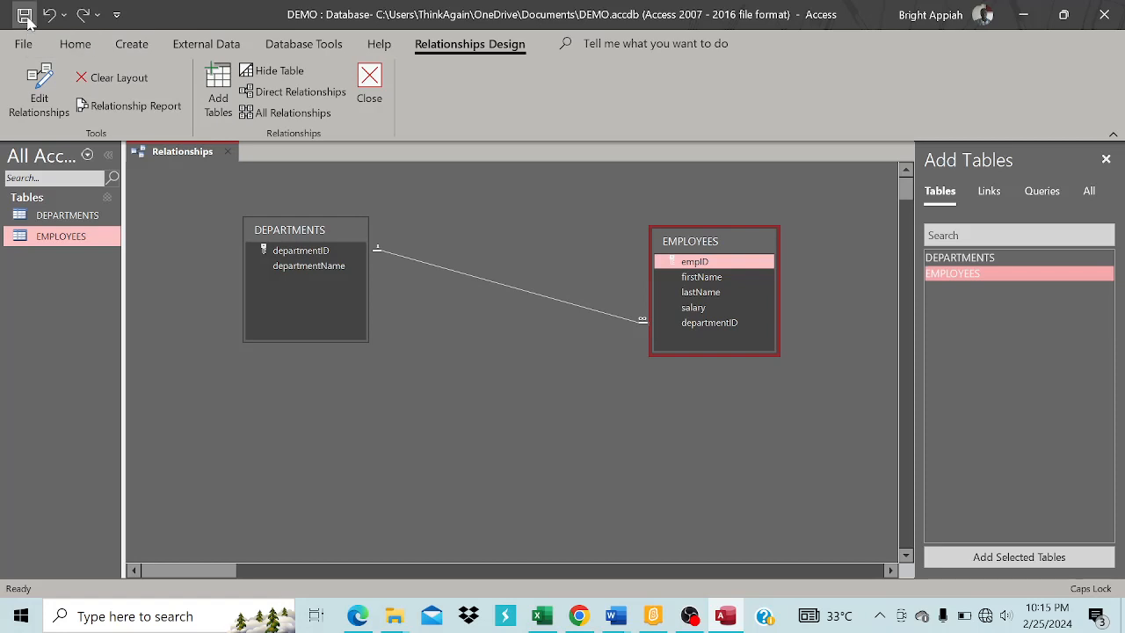
{"action": "left_click", "coordinate": [373, 80]}
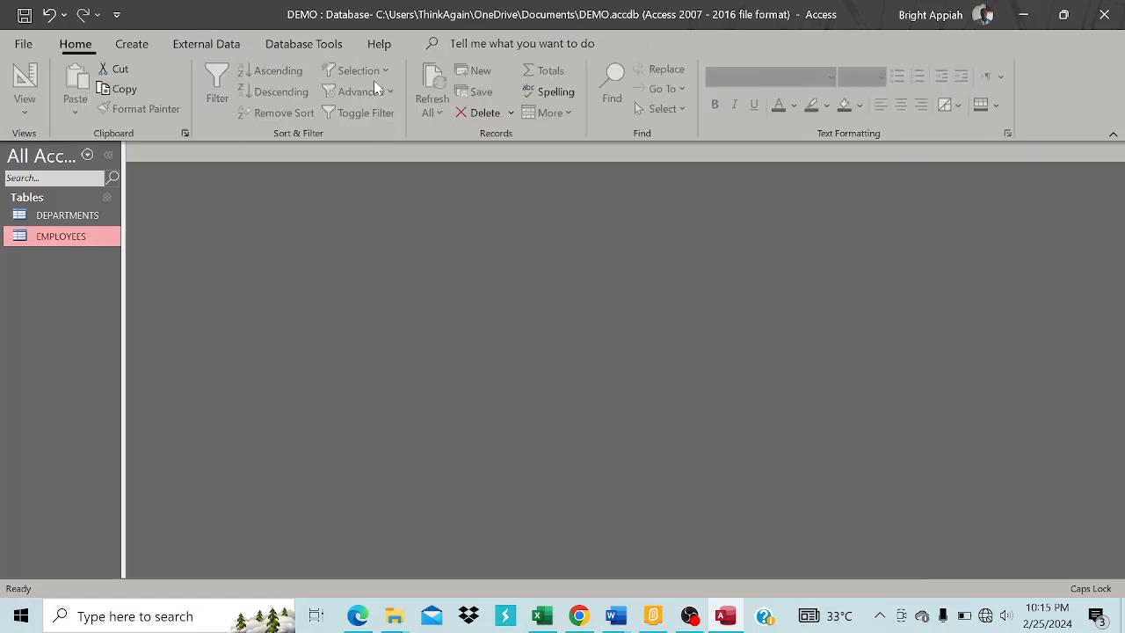
Check the DEPARTMENTS table and close it, and correct the third employee's first name in the EMPLOYEES table.
{"action": "double_click", "coordinate": [64, 220]}
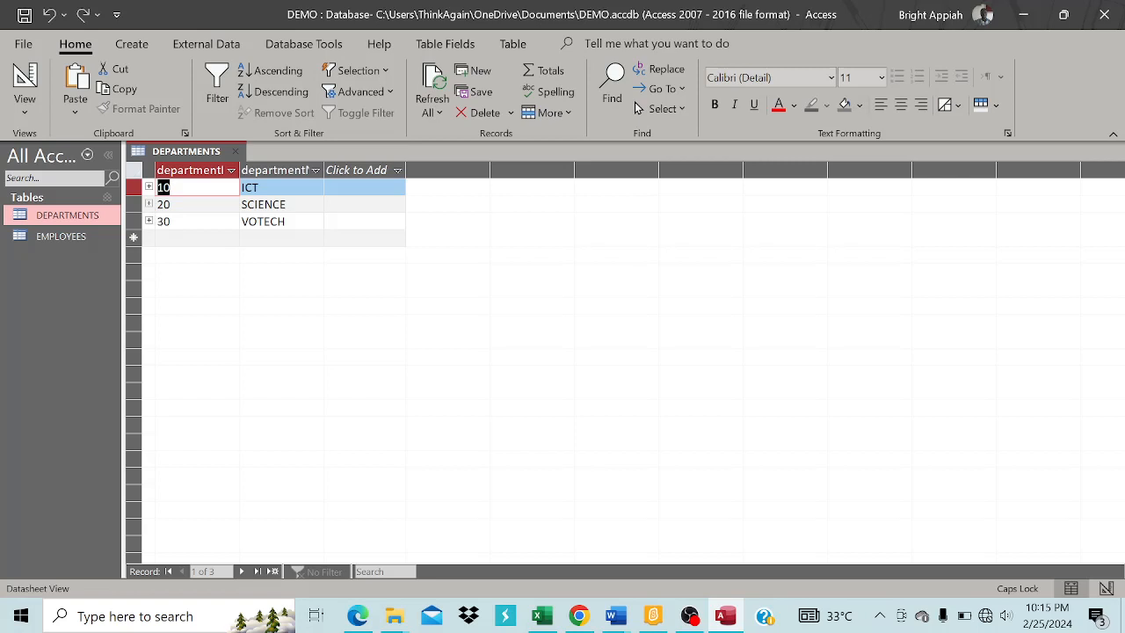
{"action": "left_click", "coordinate": [235, 151]}
{"action": "double_click", "coordinate": [61, 239]}
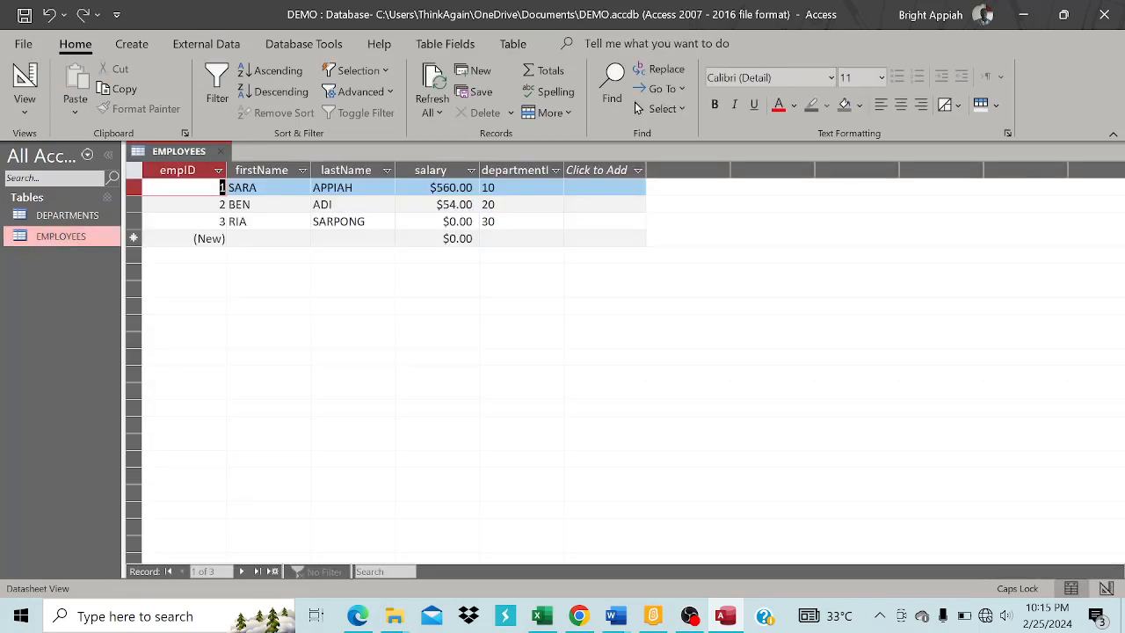
{"action": "left_click", "coordinate": [230, 238]}
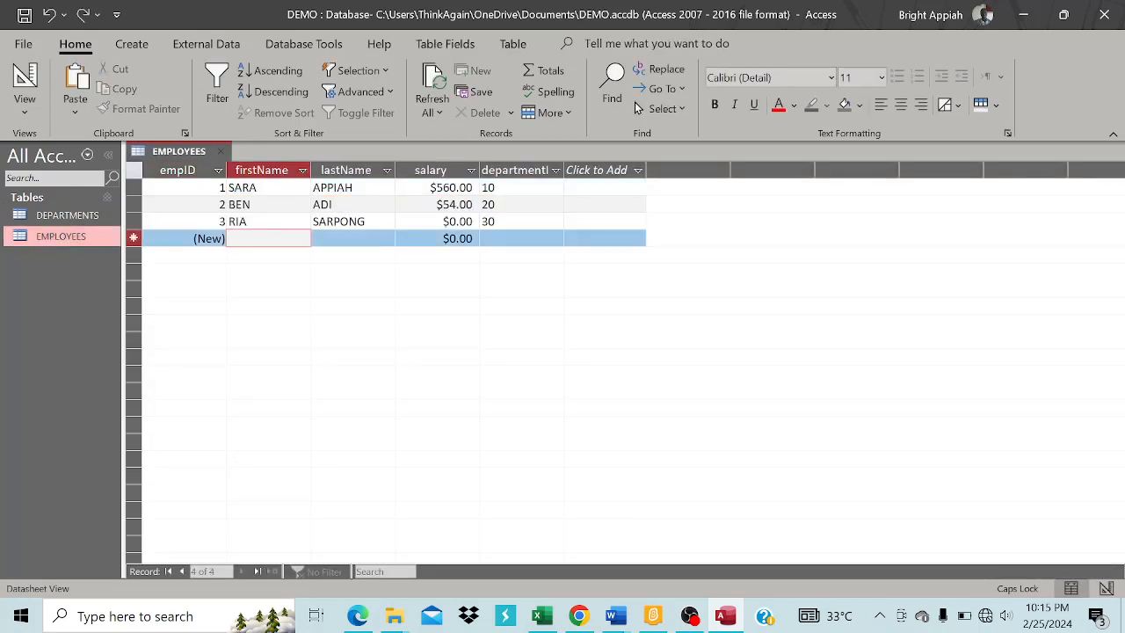
{"action": "left_click", "coordinate": [250, 221]}
{"action": "key", "text": "BackSpace"}
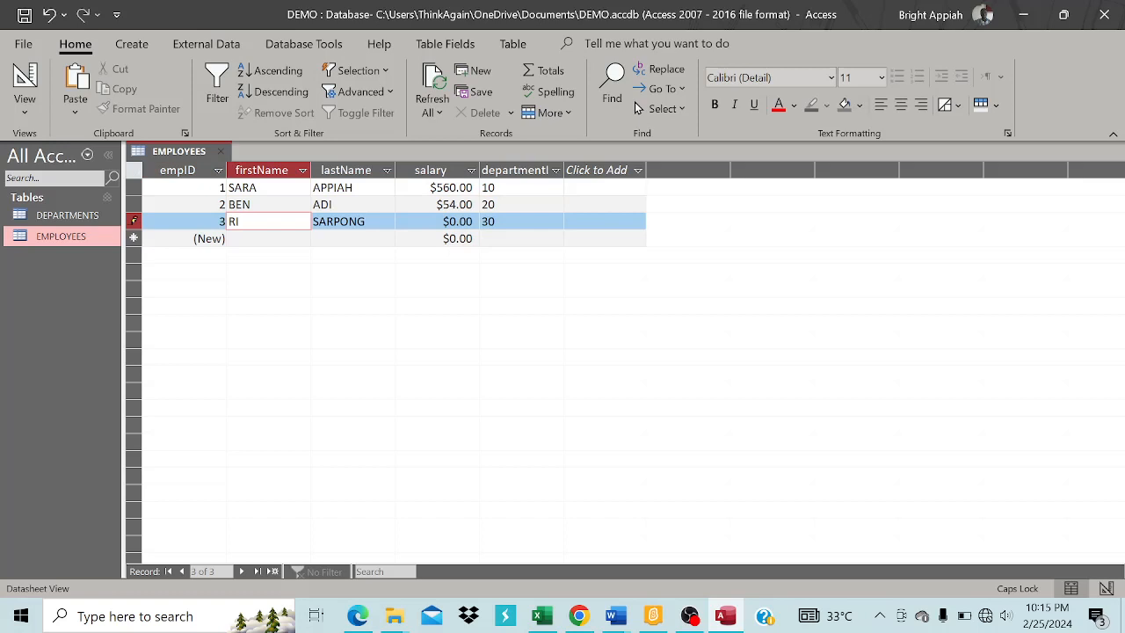
{"action": "type", "text": "TA"}
{"action": "key", "text": "Down"}
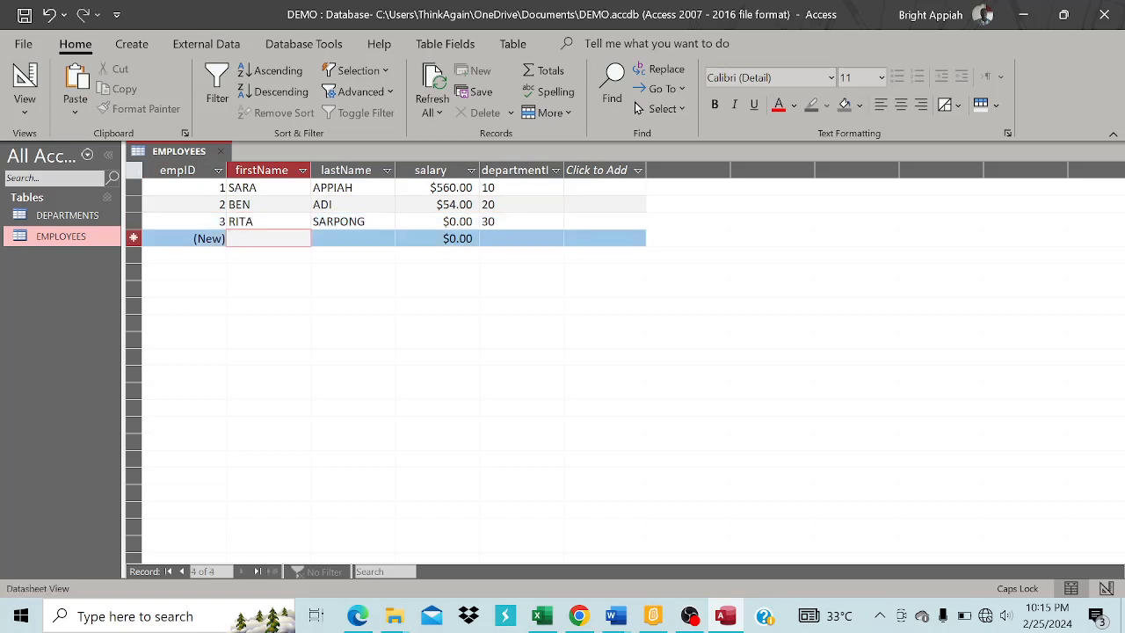
Try to add a fourth employee record with first name, last name and department ID 70.
{"action": "type", "text": "TINA"}
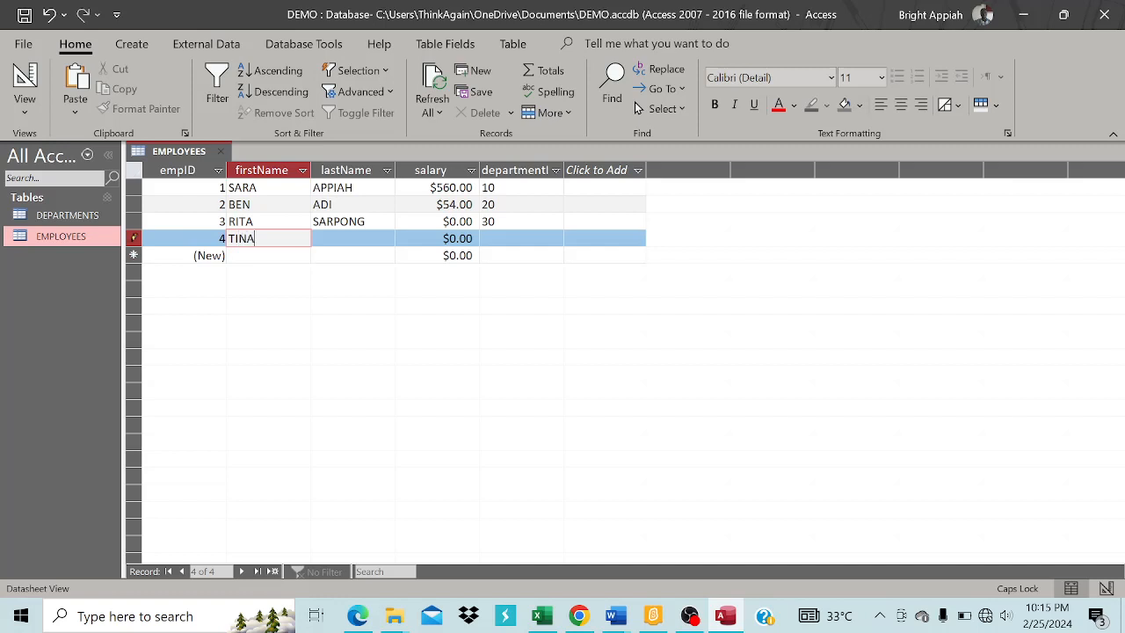
{"action": "key", "text": "Tab"}
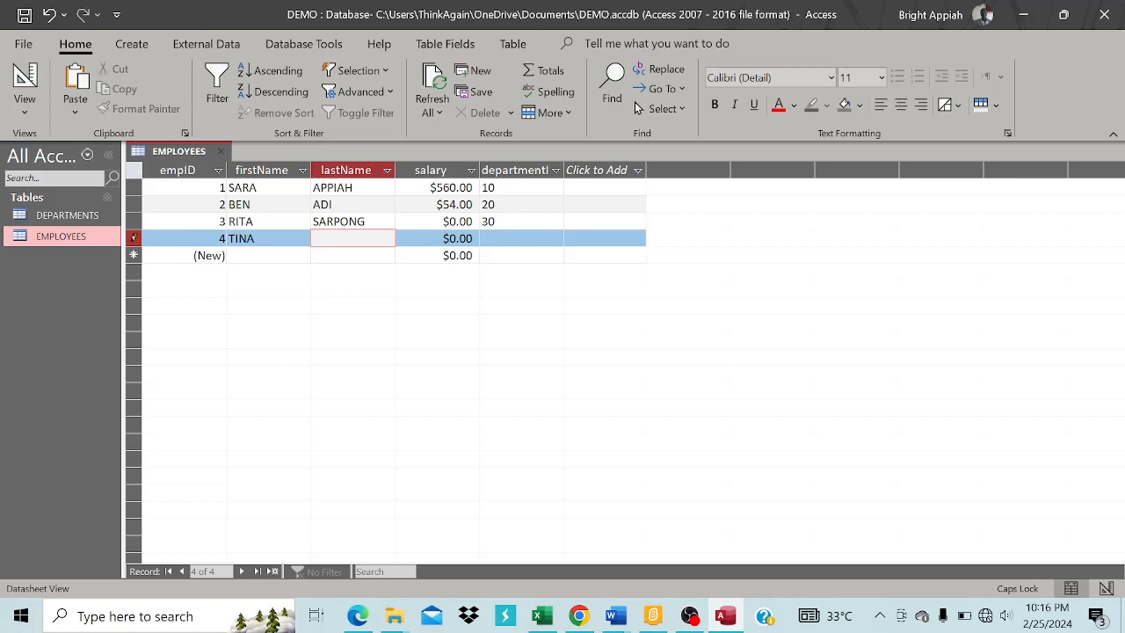
{"action": "type", "text": "BAAH"}
{"action": "left_click", "coordinate": [520, 237]}
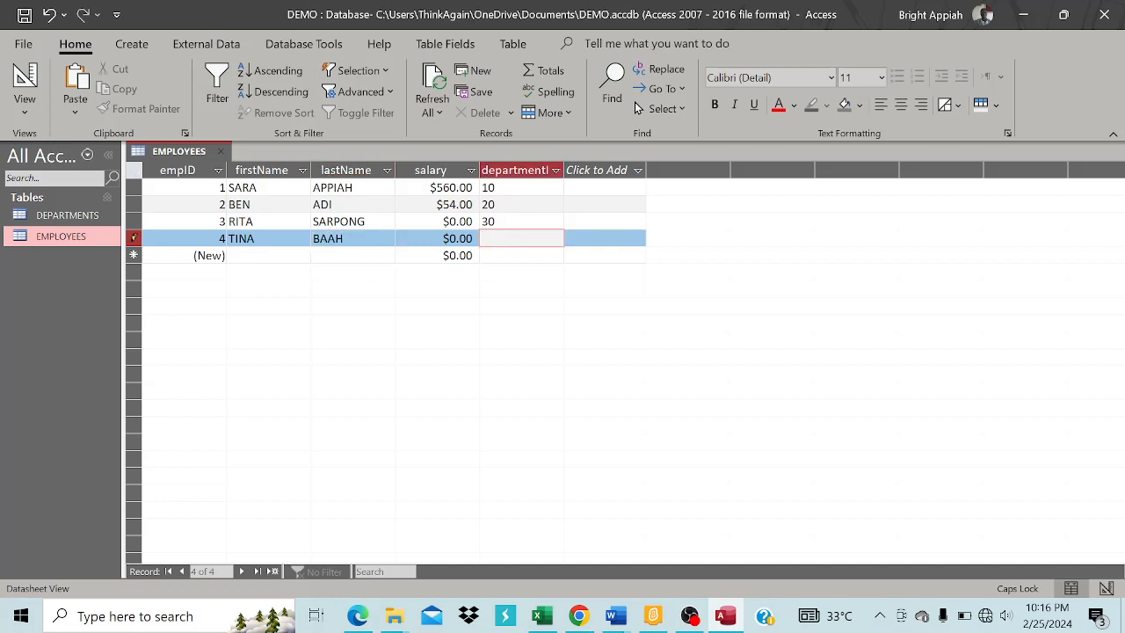
{"action": "type", "text": "70"}
{"action": "left_click", "coordinate": [257, 256]}
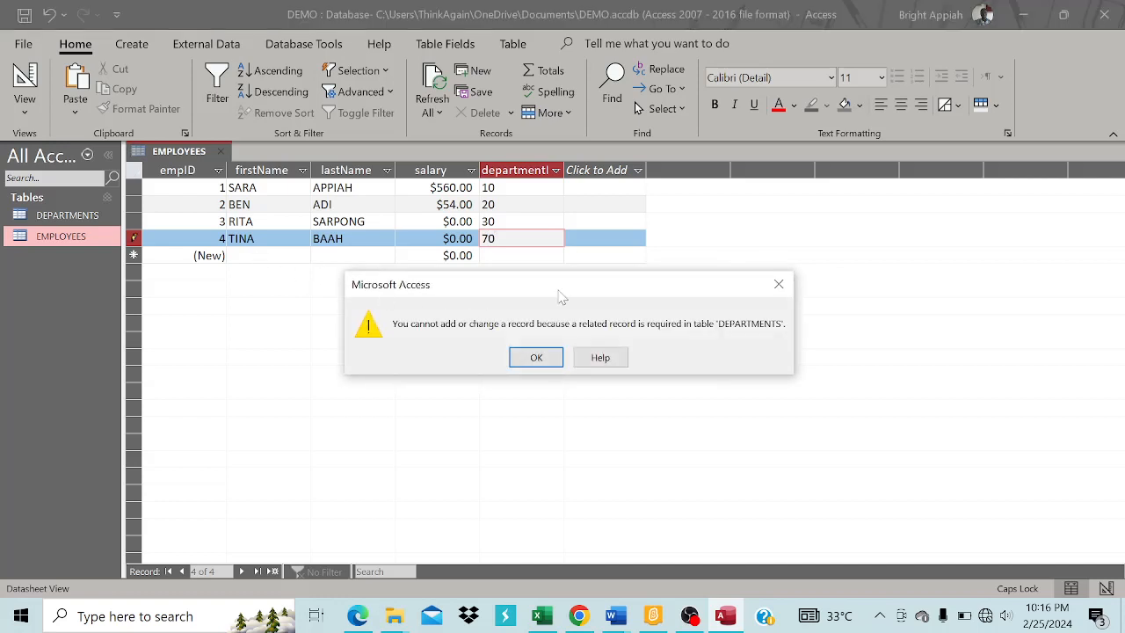
Dismiss the warning and set the fourth employee's department ID to 10.
{"action": "left_click_drag", "start_coordinate": [563, 297], "coordinate": [600, 282]}
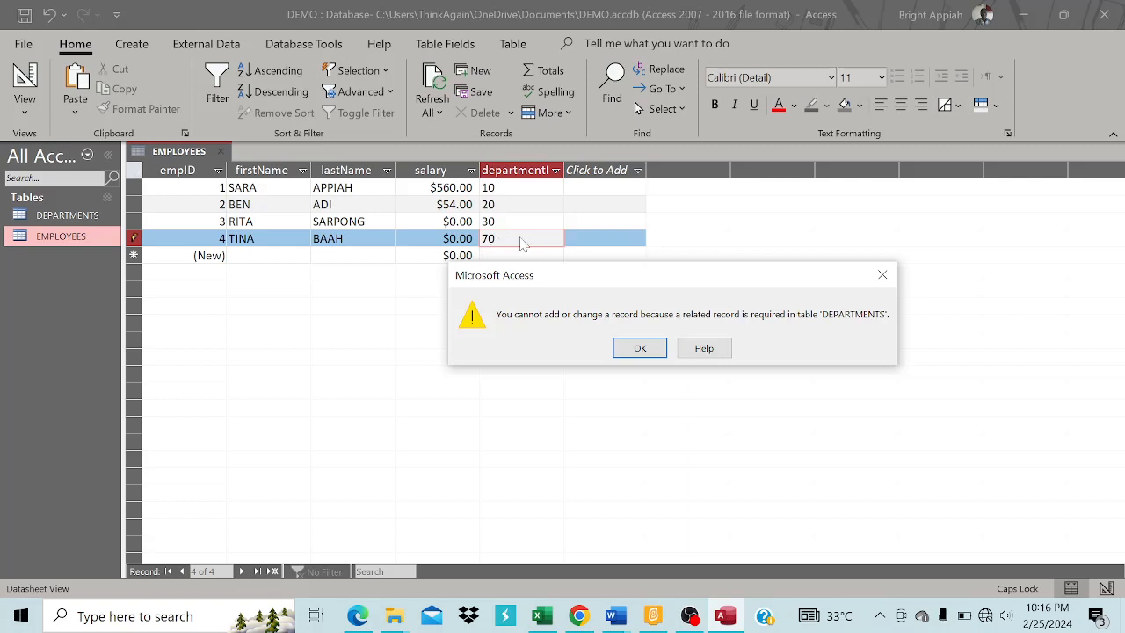
{"action": "left_click", "coordinate": [652, 351]}
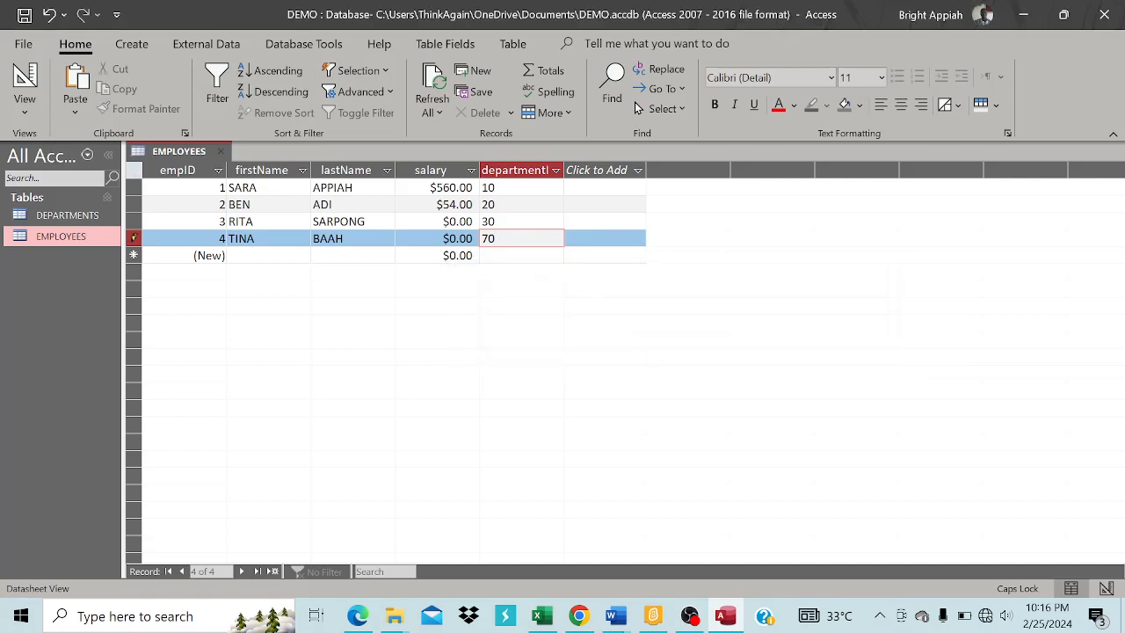
{"action": "key", "text": "BackSpace"}
{"action": "key", "text": "BackSpace"}
{"action": "type", "text": "10"}
{"action": "key", "text": "Tab"}
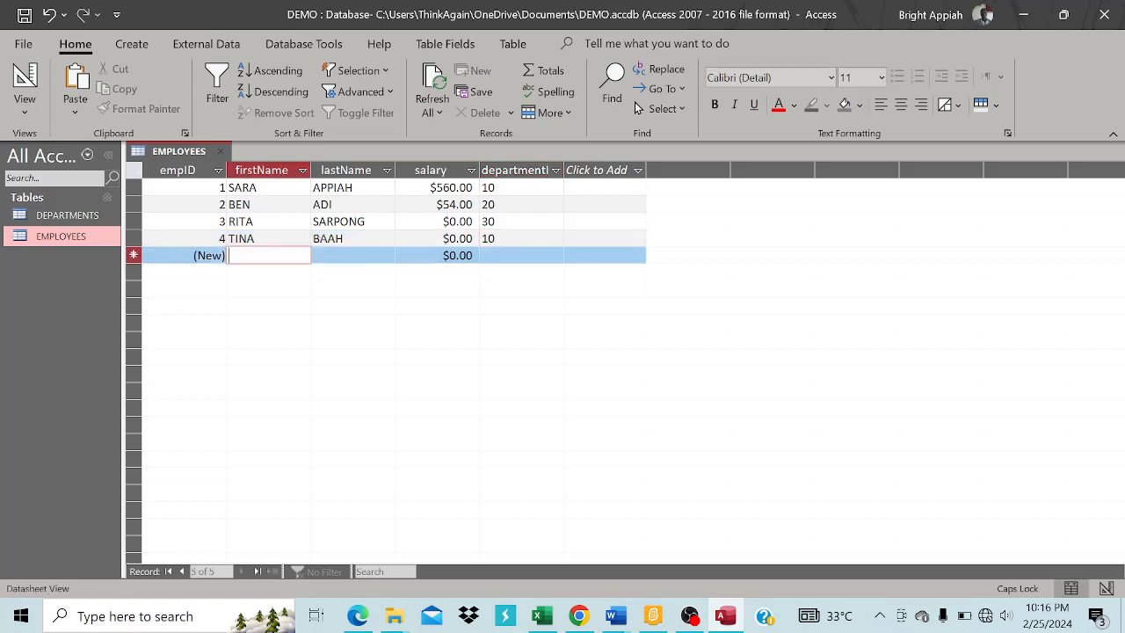
Try to add a fifth employee record with first name, last name and department ID 12.
{"action": "type", "text": "B"}
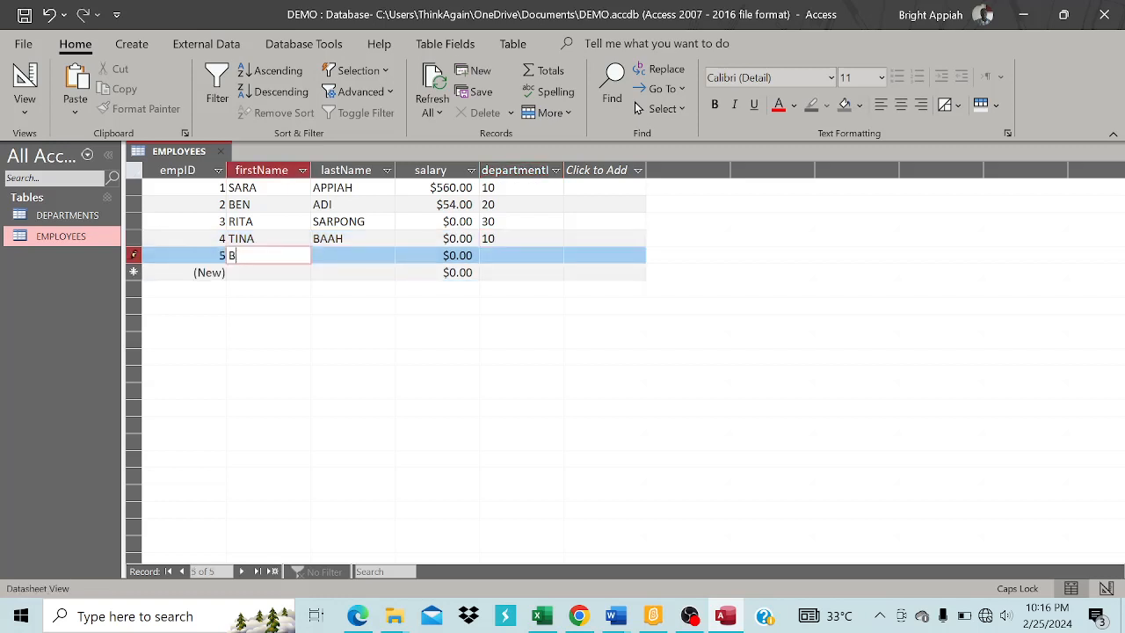
{"action": "type", "text": "RIGHT"}
{"action": "key", "text": "Tab"}
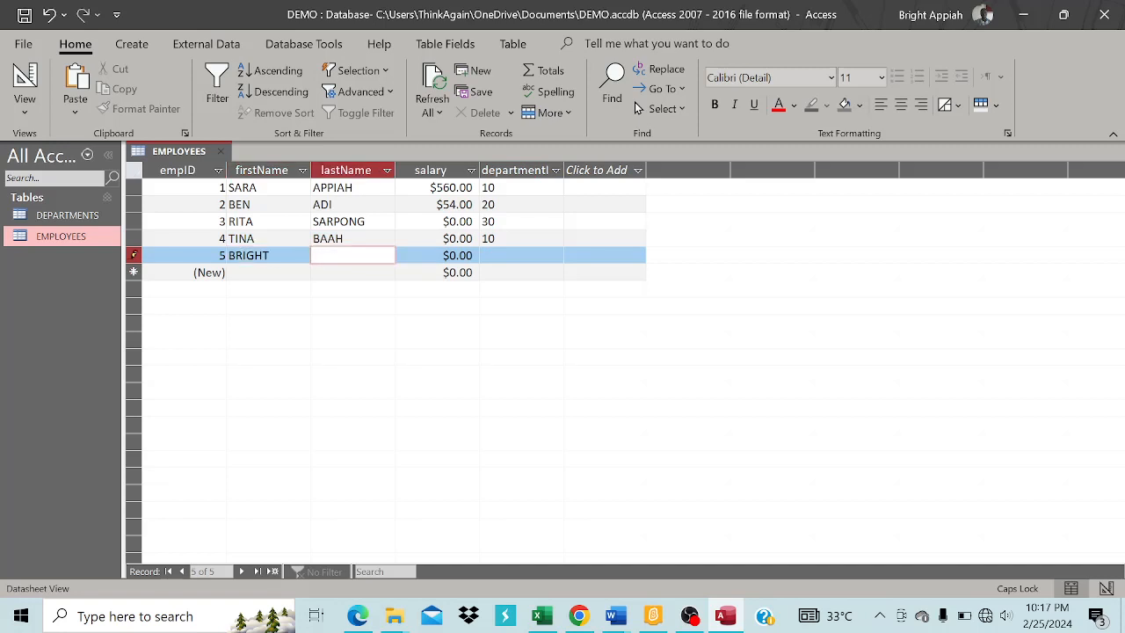
{"action": "type", "text": "GAMA"}
{"action": "key", "text": "Tab"}
{"action": "key", "text": "Tab"}
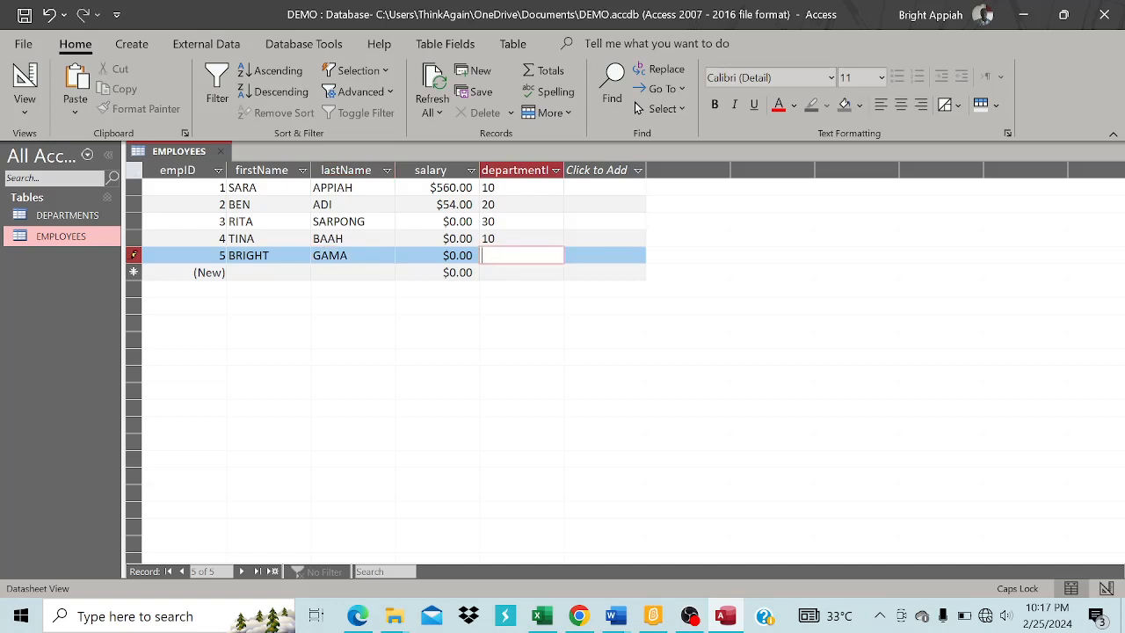
{"action": "type", "text": "12"}
{"action": "key", "text": "Tab"}
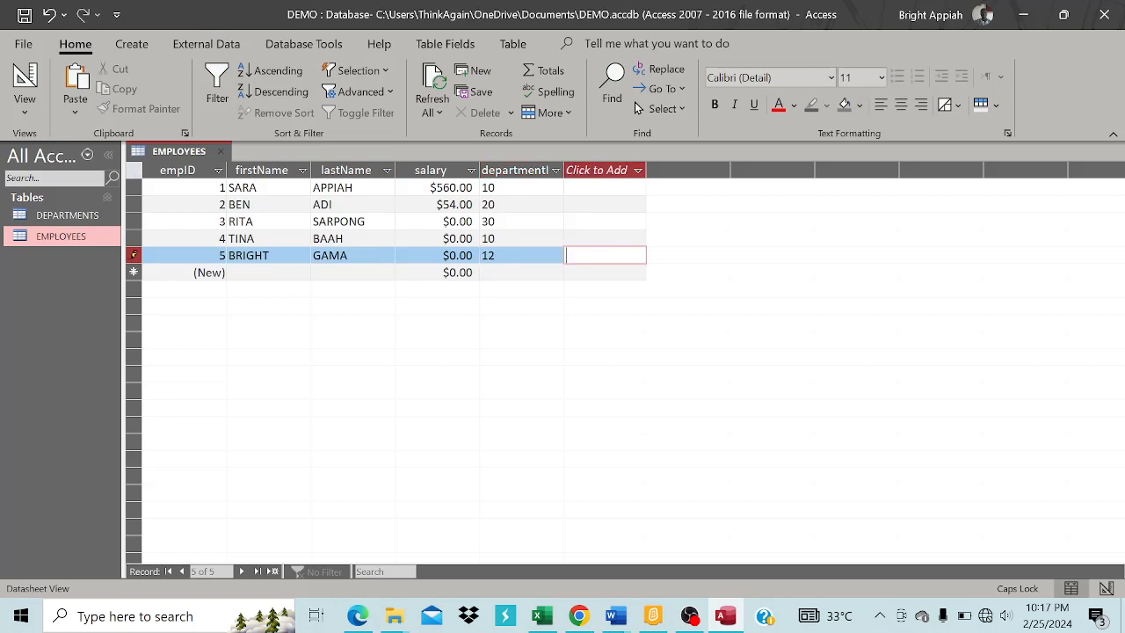
{"action": "left_click", "coordinate": [499, 278]}
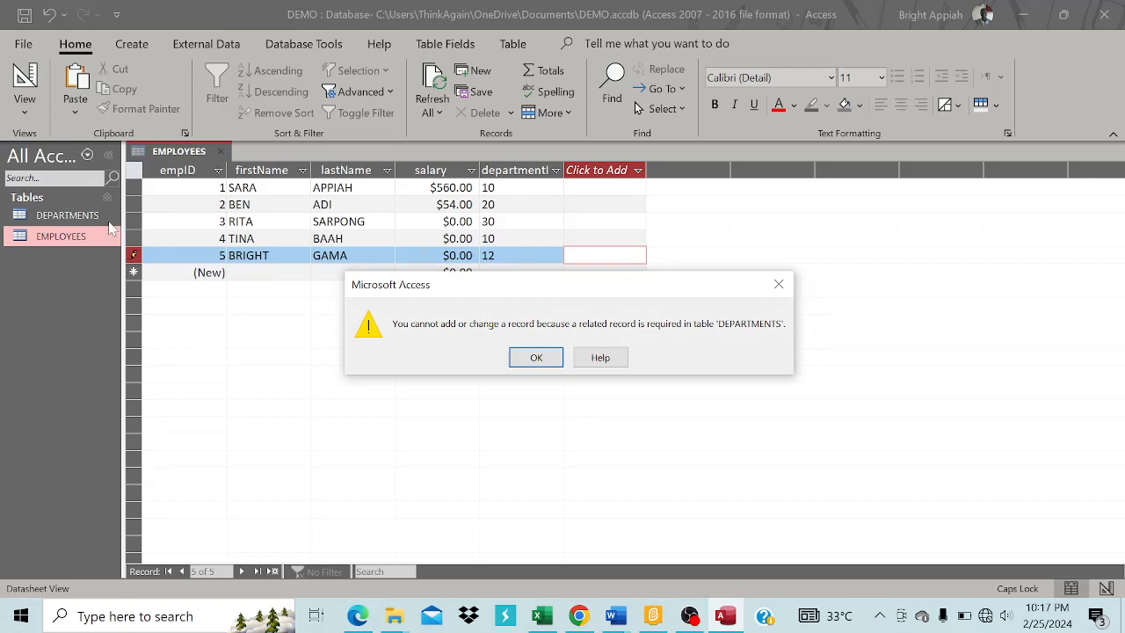
{"action": "left_click", "coordinate": [536, 357]}
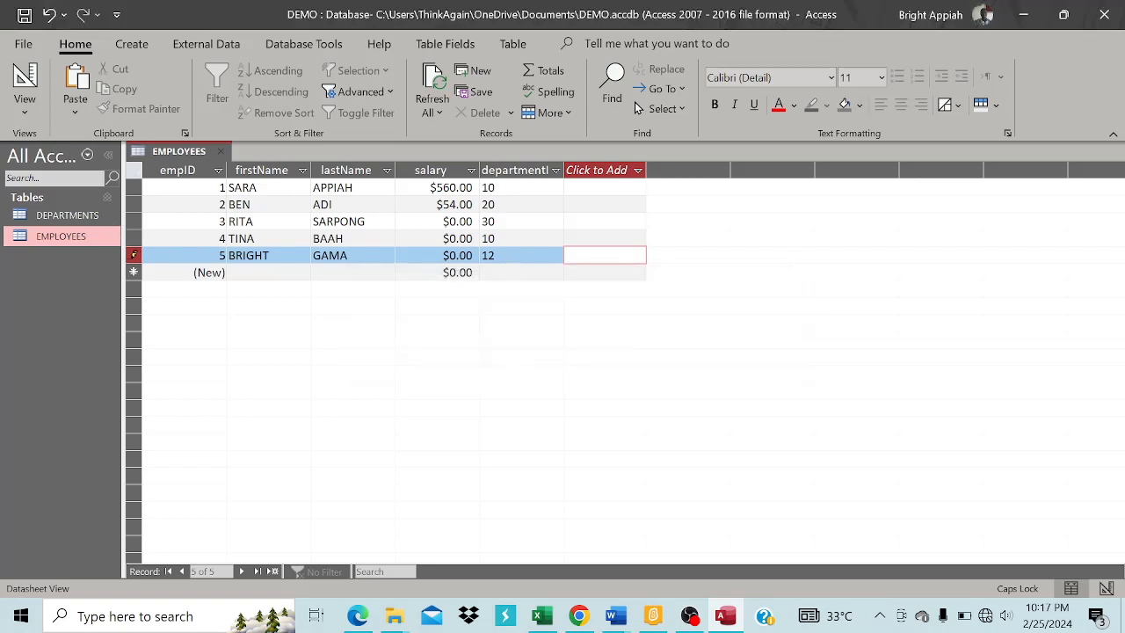
Replace the fifth employee's department ID with 30.
{"action": "key", "text": "shift+Tab"}
{"action": "key", "text": "BackSpace"}
{"action": "key", "text": "BackSpace"}
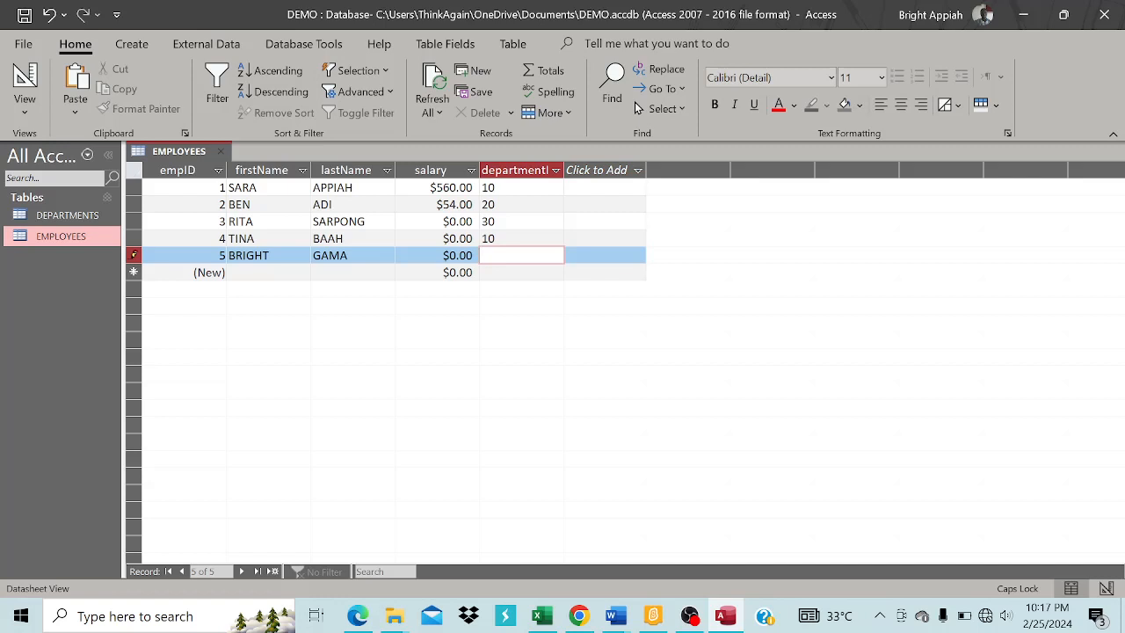
{"action": "type", "text": "34"}
{"action": "key", "text": "BackSpace"}
{"action": "key", "text": "BackSpace"}
{"action": "type", "text": "30"}
Open the DEPARTMENTS table and examine the related employee records under VOTECH, ICT and SCIENCE.
{"action": "double_click", "coordinate": [70, 220]}
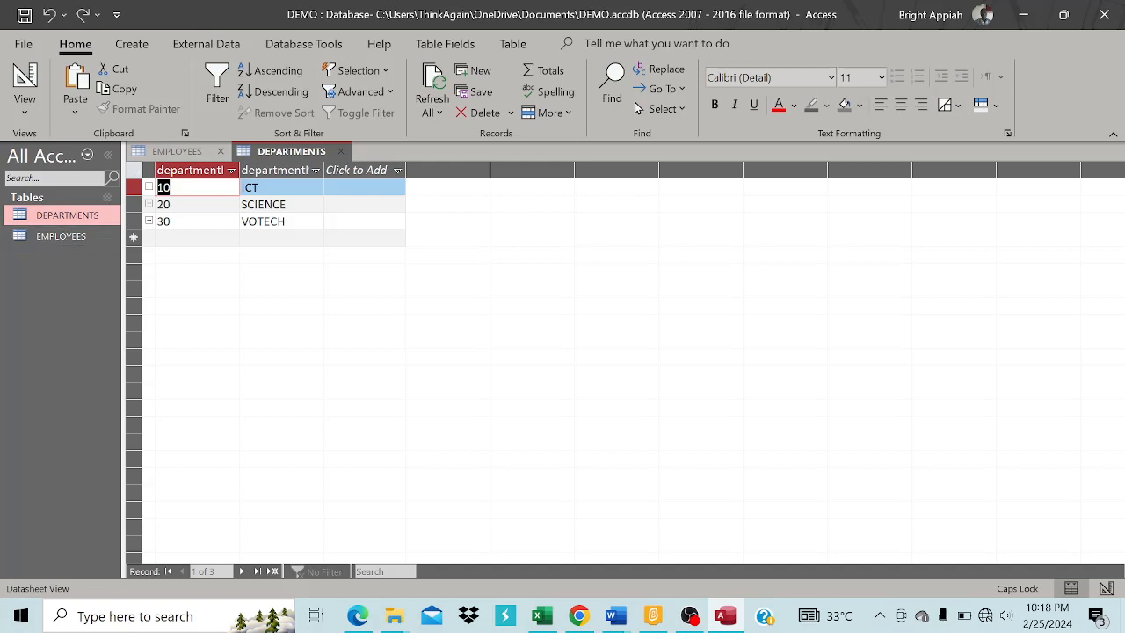
{"action": "left_click", "coordinate": [149, 221]}
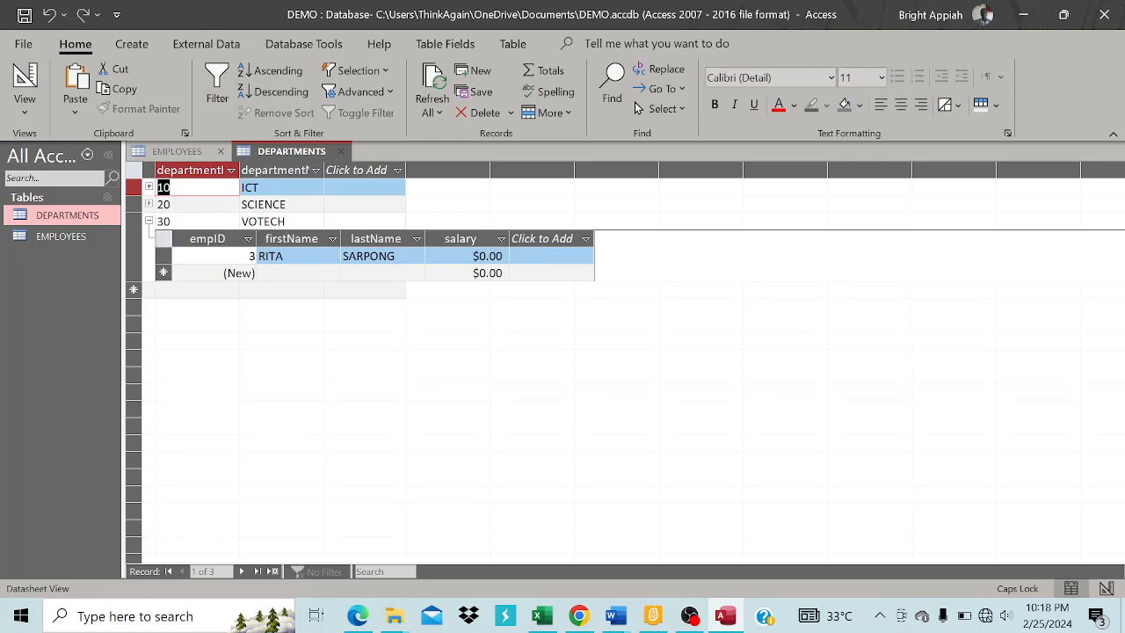
{"action": "left_click", "coordinate": [149, 188]}
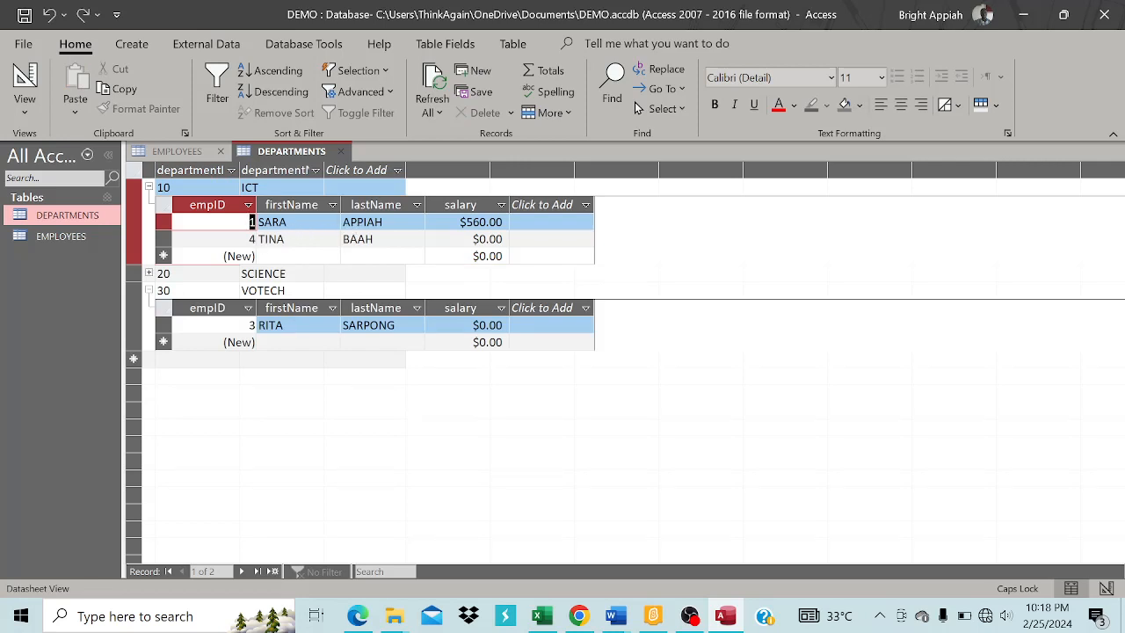
{"action": "left_click", "coordinate": [149, 187]}
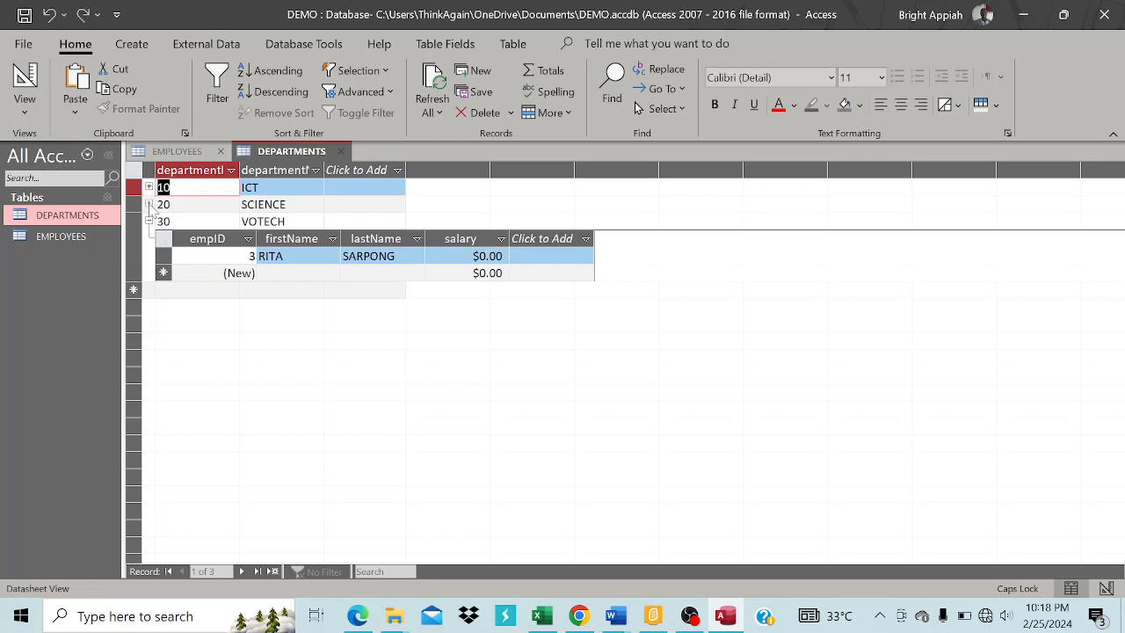
{"action": "left_click", "coordinate": [148, 204]}
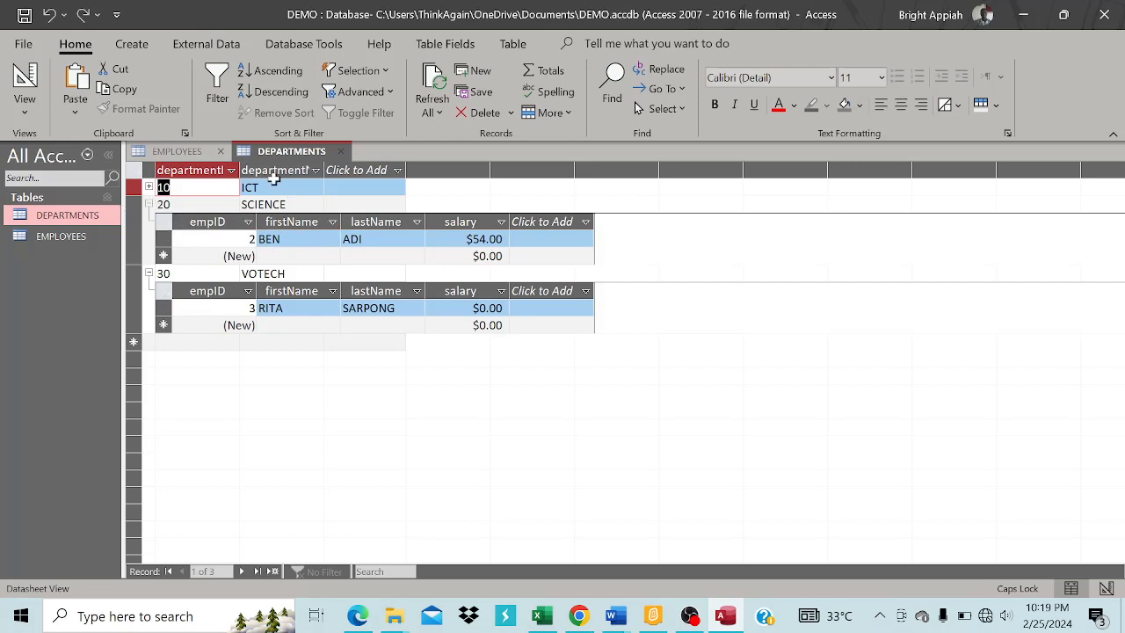
Close the DEPARTMENTS and EMPLOYEES tables.
{"action": "left_click", "coordinate": [343, 154]}
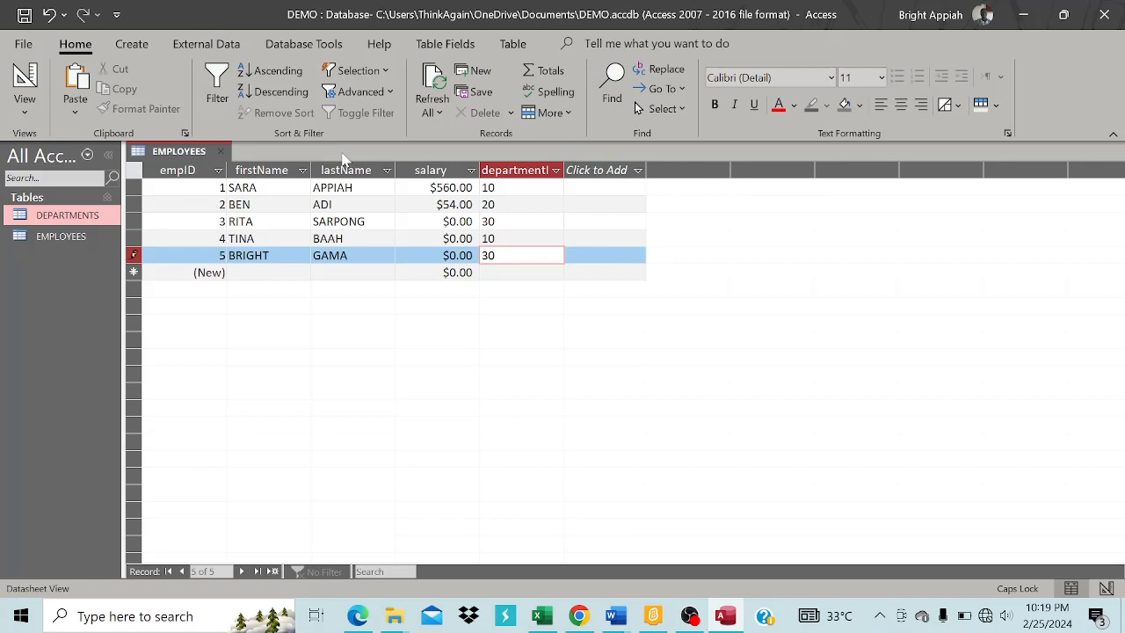
{"action": "left_click", "coordinate": [220, 151]}
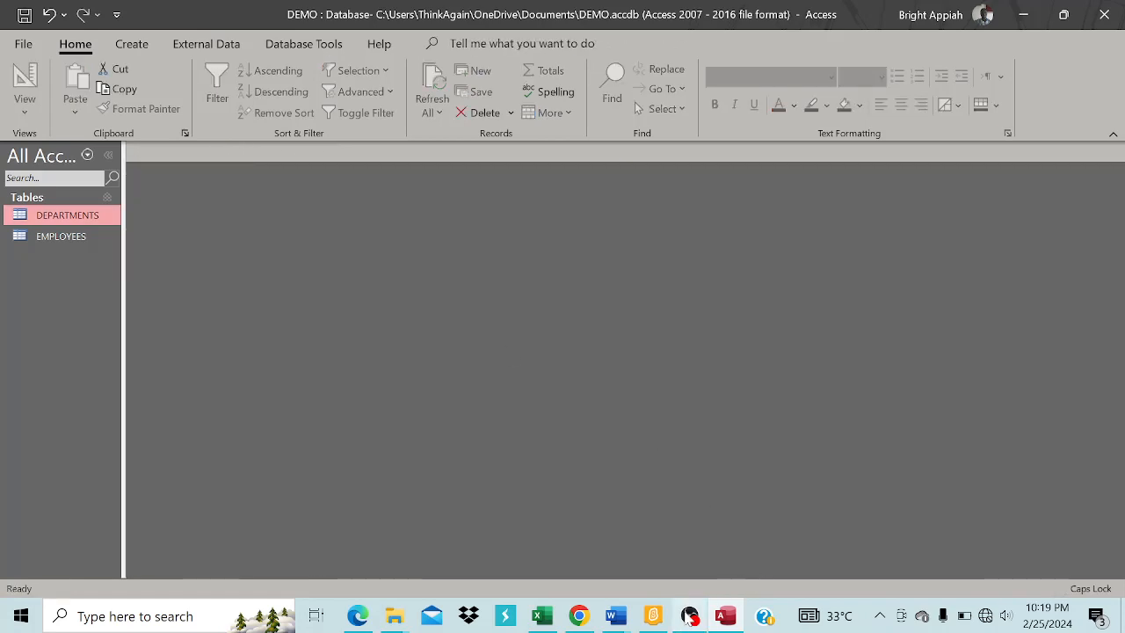
{"action": "left_click", "coordinate": [700, 621]}
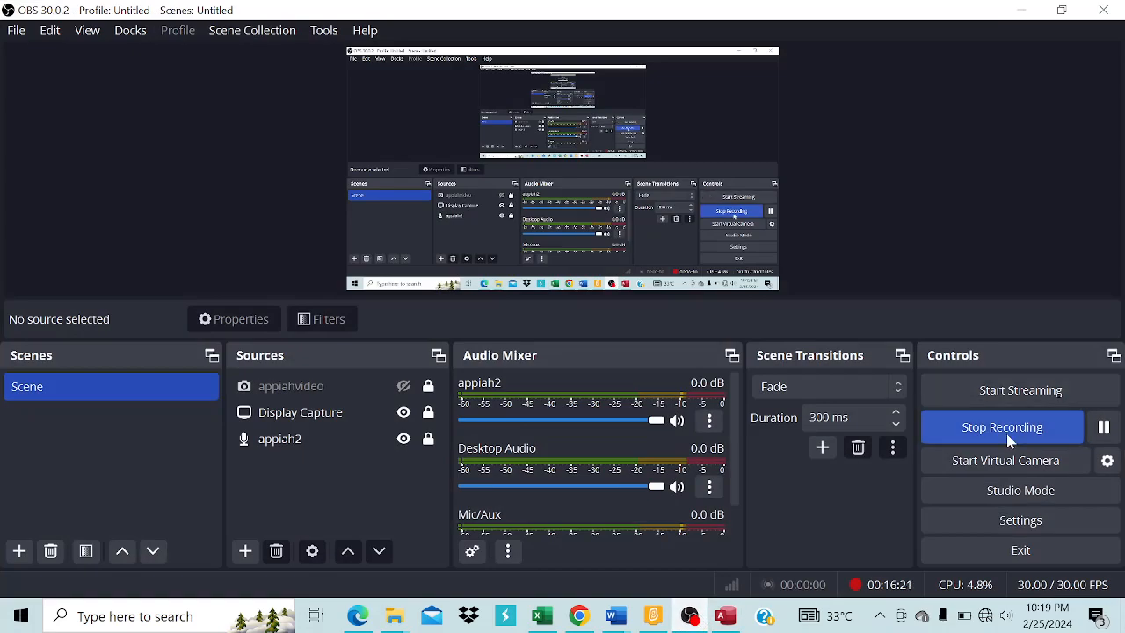